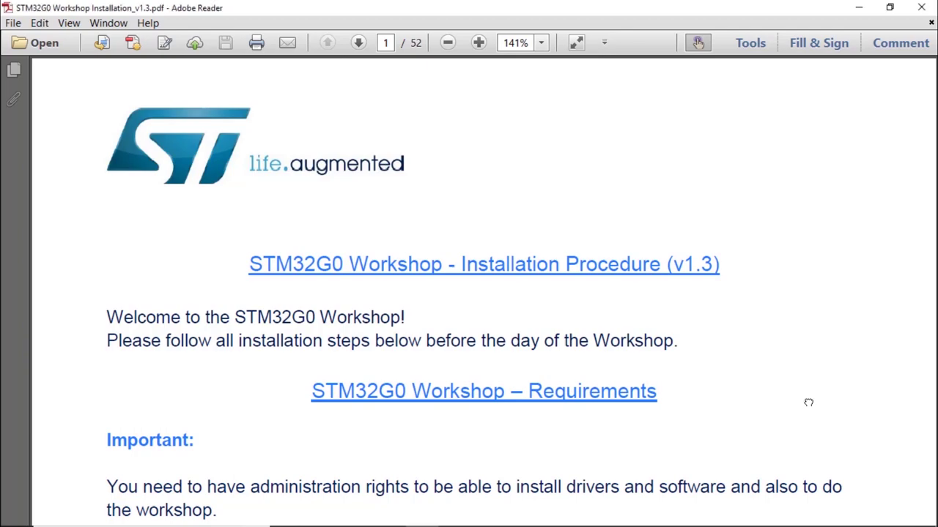
Step: Review the system and software requirements in the STM32G0 Workshop installation PDF
{"action": "scroll", "coordinate": [808, 401], "scroll_direction": "down", "scroll_amount": 3}
{"action": "scroll", "coordinate": [808, 402], "scroll_direction": "down", "scroll_amount": 20}
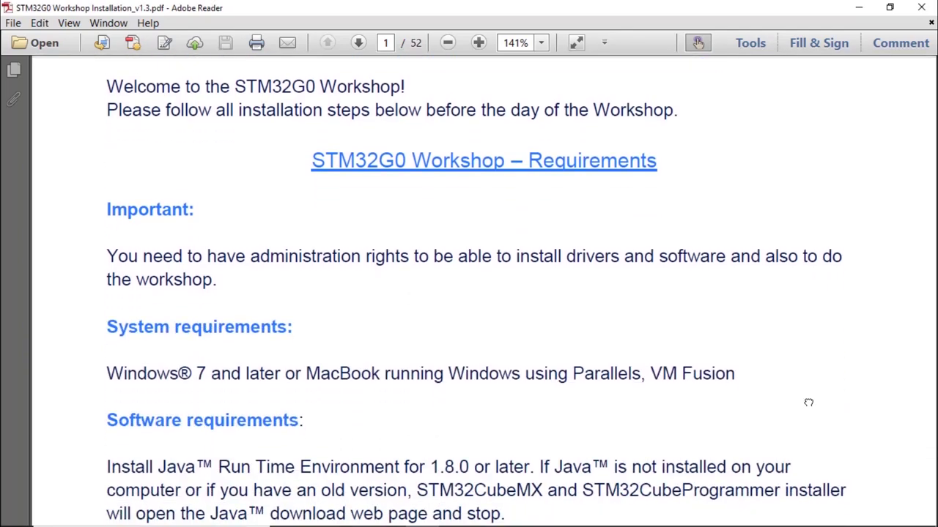
{"action": "scroll", "coordinate": [808, 402], "scroll_direction": "down", "scroll_amount": 4}
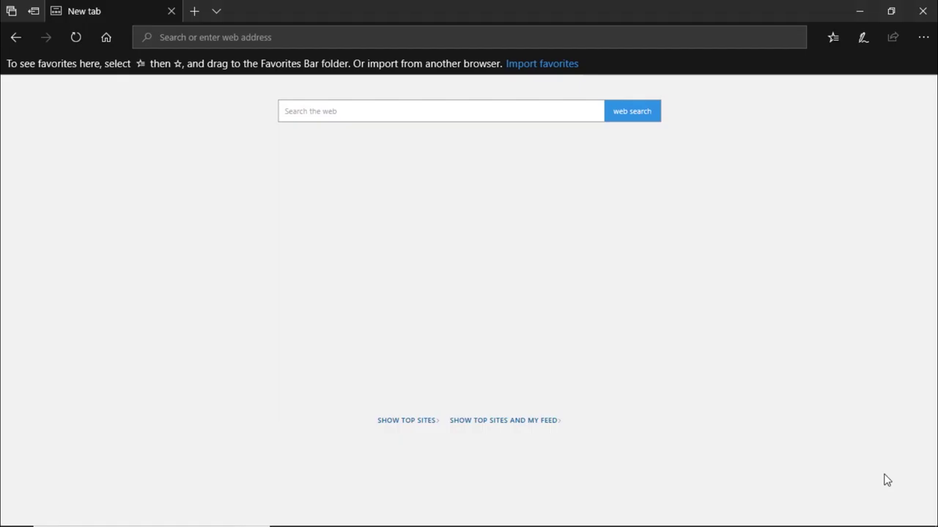
{"action": "left_click", "coordinate": [209, 39]}
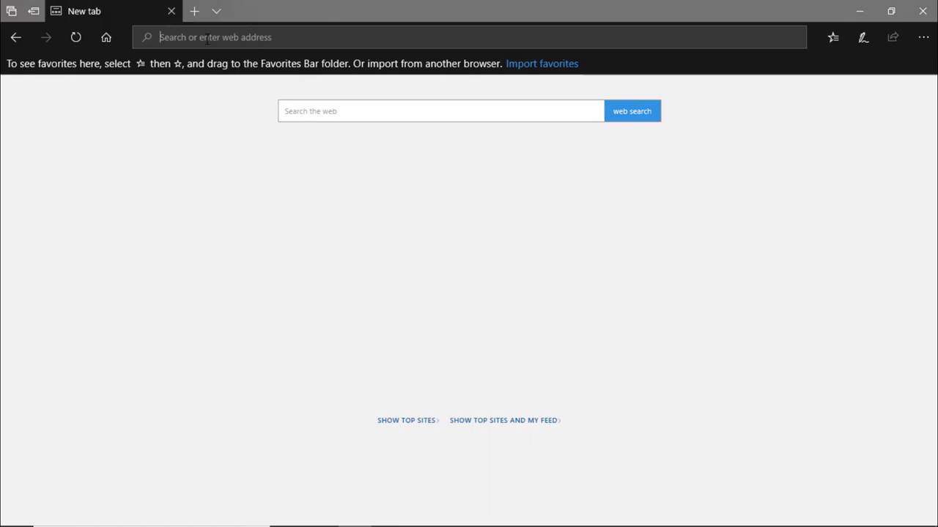
{"action": "type", "text": "www.st"}
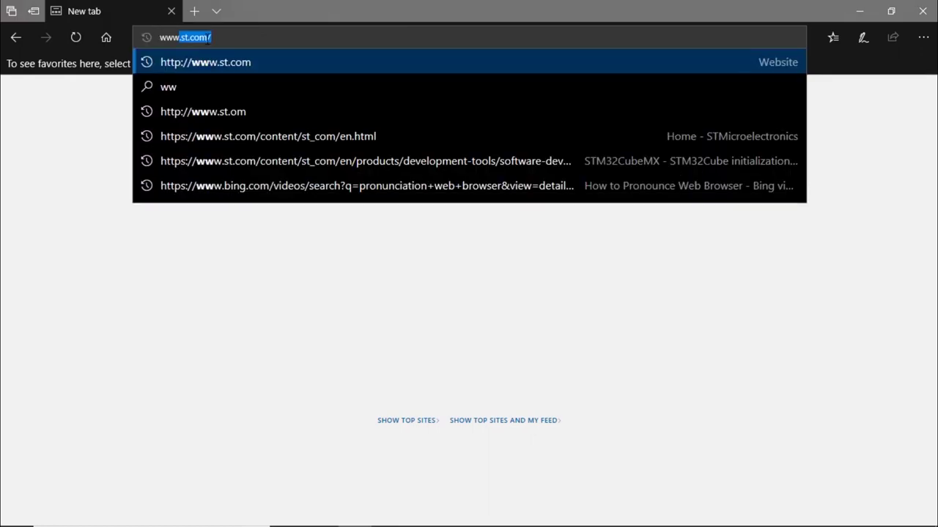
{"action": "type", "text": ".c"}
{"action": "key", "text": "Return"}
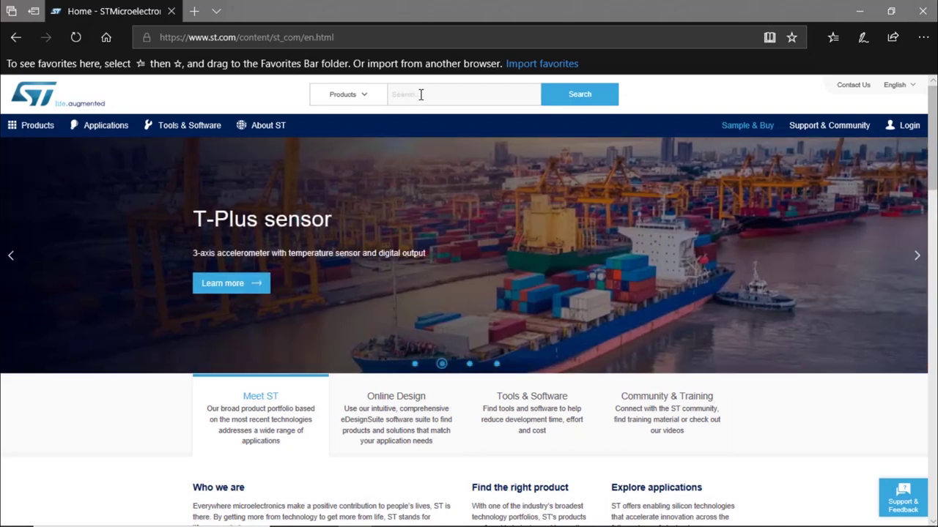
Step: Search the ST website for STM32CubeMX and open its product page
{"action": "left_click", "coordinate": [421, 95]}
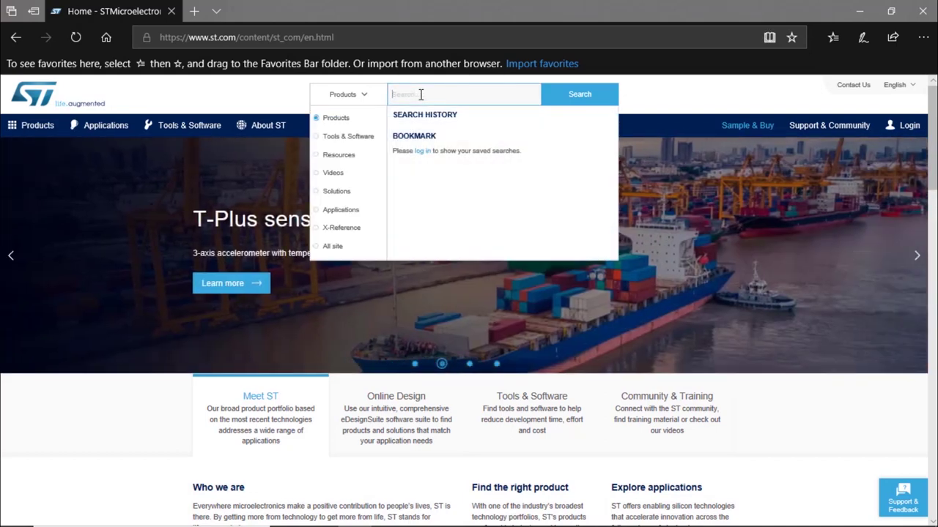
{"action": "type", "text": "STM32CubeMX"}
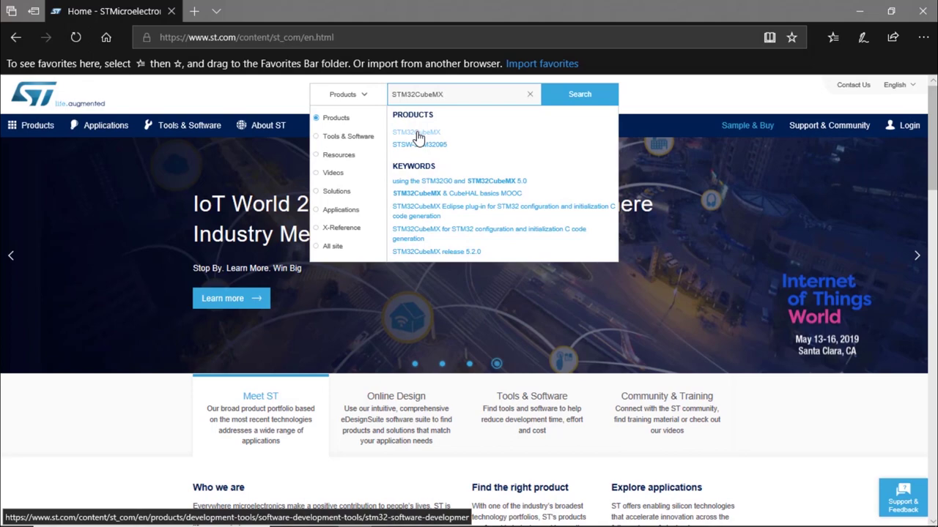
{"action": "left_click", "coordinate": [417, 134]}
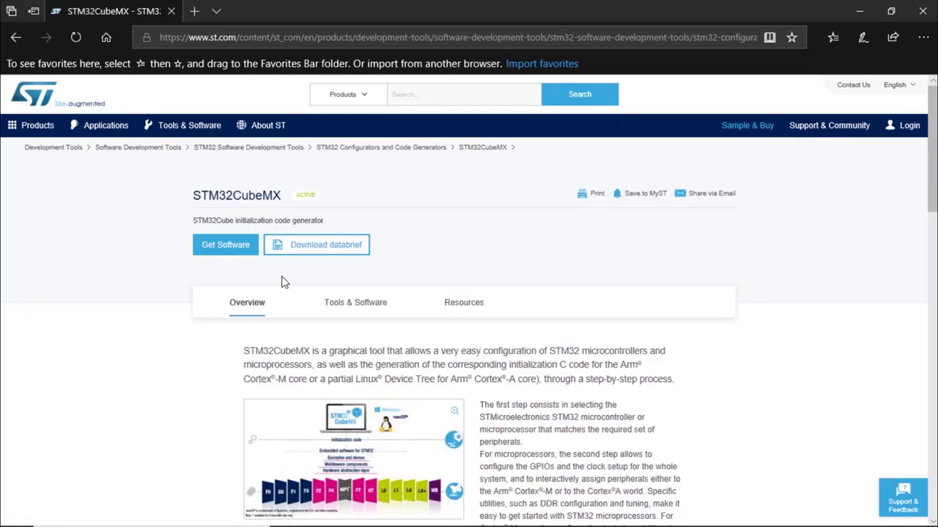
Step: Request the STM32CubeMX software download and accept its license agreement
{"action": "left_click", "coordinate": [224, 248]}
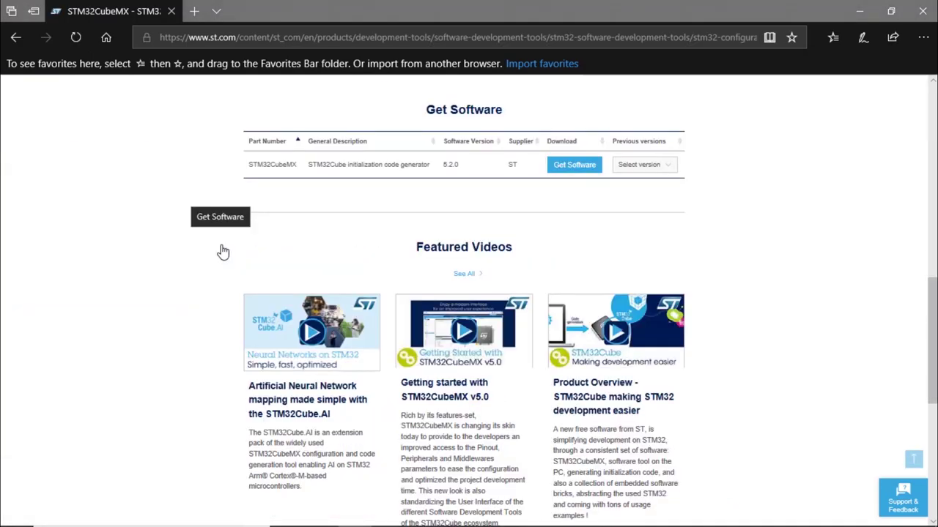
{"action": "left_click", "coordinate": [574, 165]}
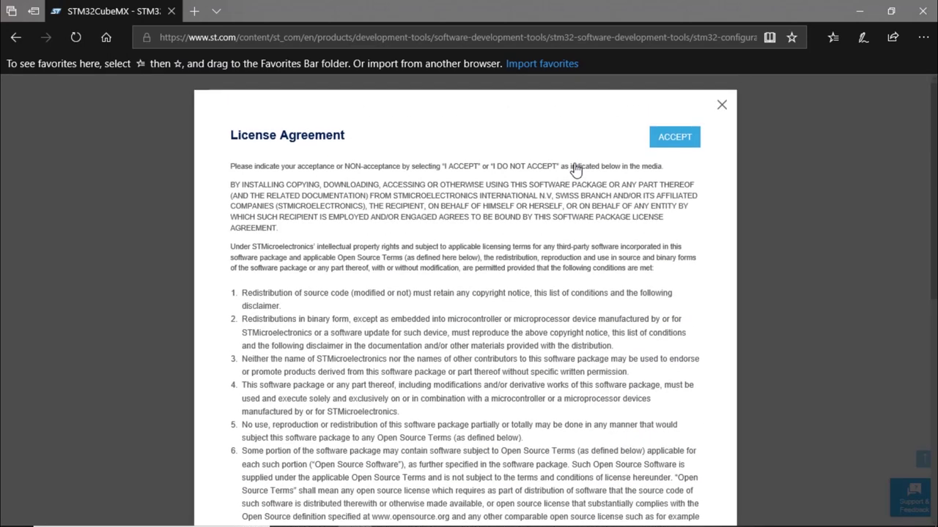
{"action": "left_click", "coordinate": [675, 145]}
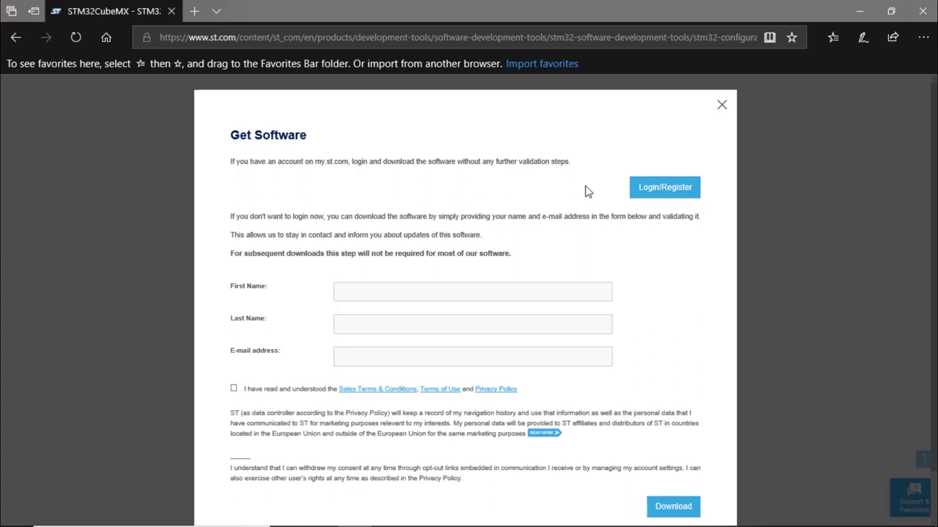
Step: Choose to log in for the download and sign in to myST with the account's e-mail address and password
{"action": "left_click", "coordinate": [667, 189]}
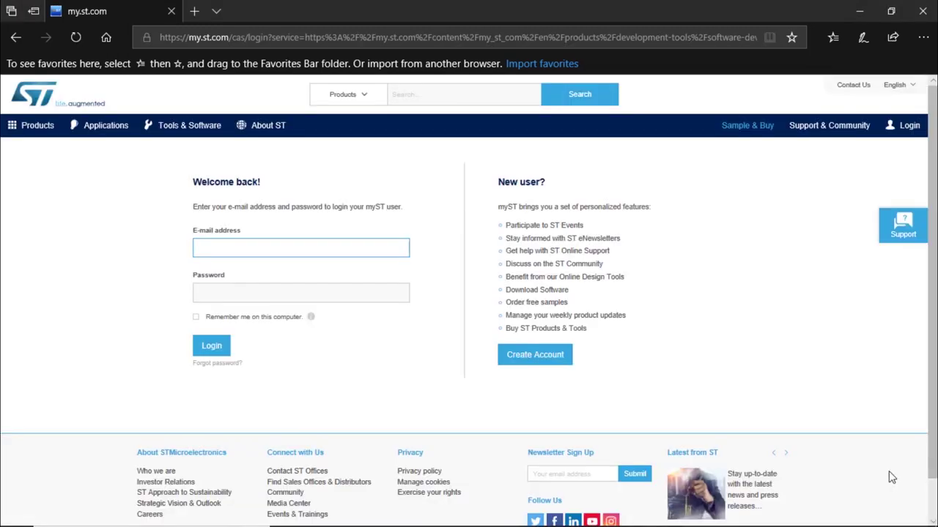
{"action": "left_click", "coordinate": [232, 248]}
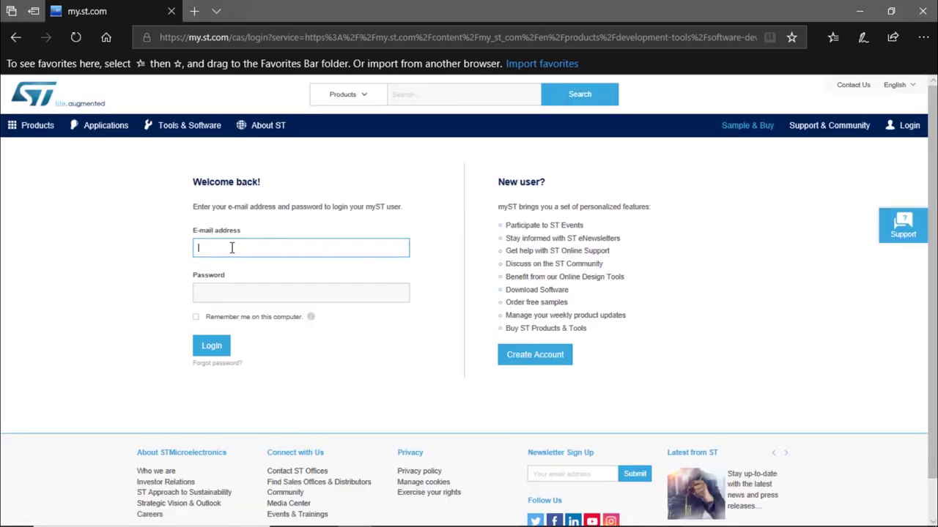
{"action": "key", "text": "ctrl+v"}
{"action": "left_click", "coordinate": [225, 296]}
{"action": "type", "text": "•••••••••"}
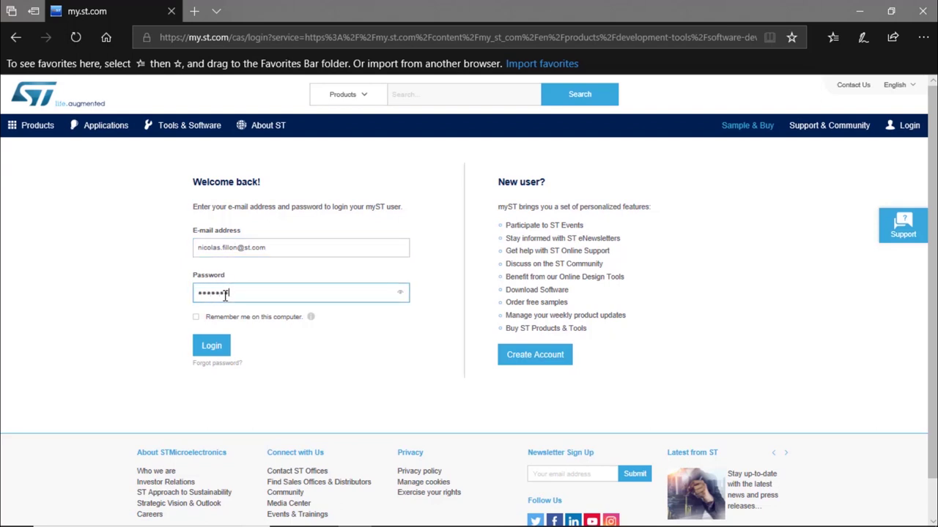
{"action": "type", "text": "••"}
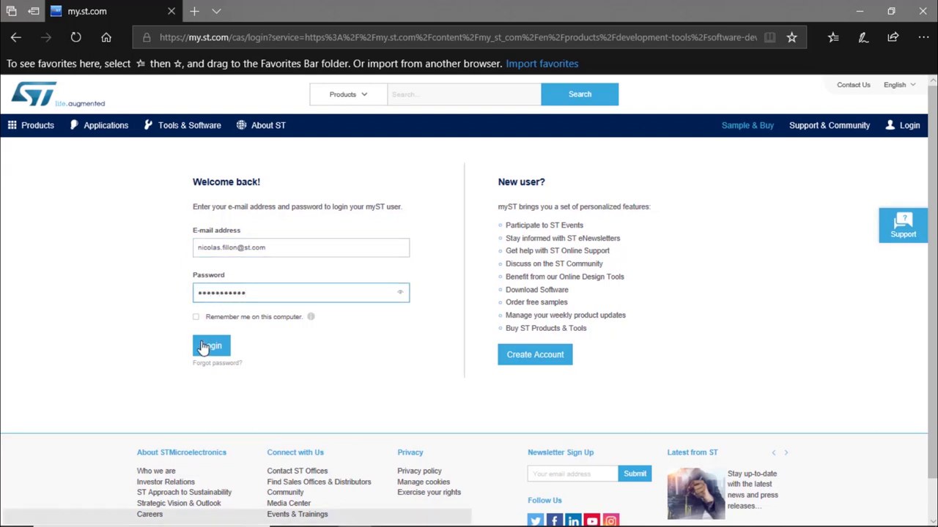
{"action": "key", "text": "Return"}
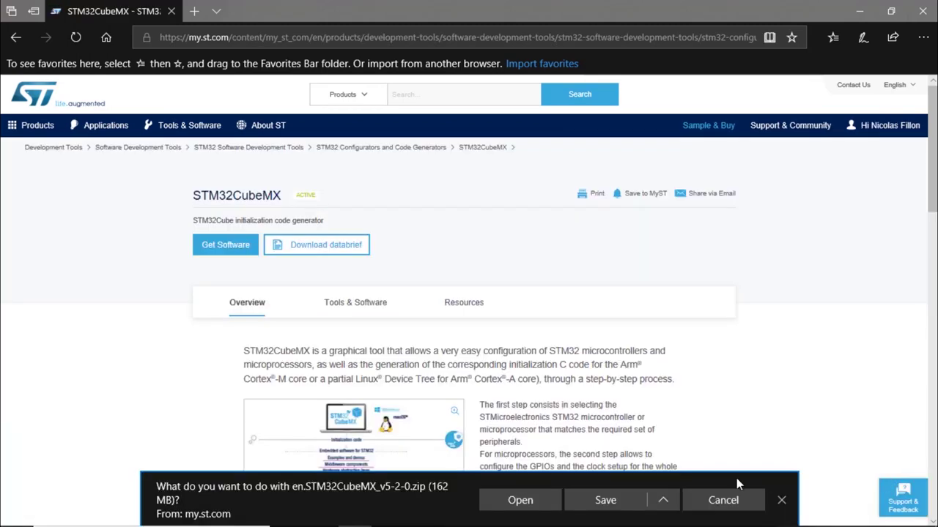
Step: Save the download en.STM32CubeMX_v5-2-0.zip into the tmp folder on drive C:
{"action": "left_click", "coordinate": [663, 501]}
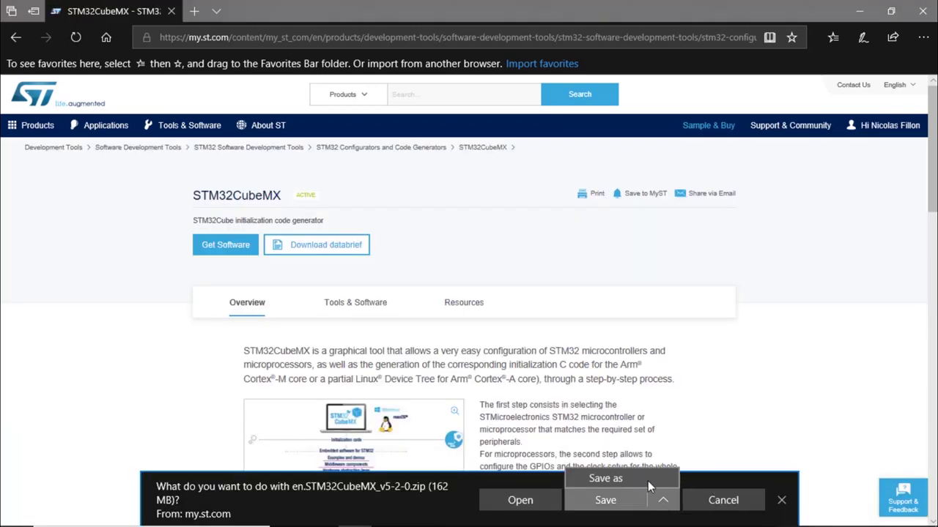
{"action": "left_click", "coordinate": [630, 479]}
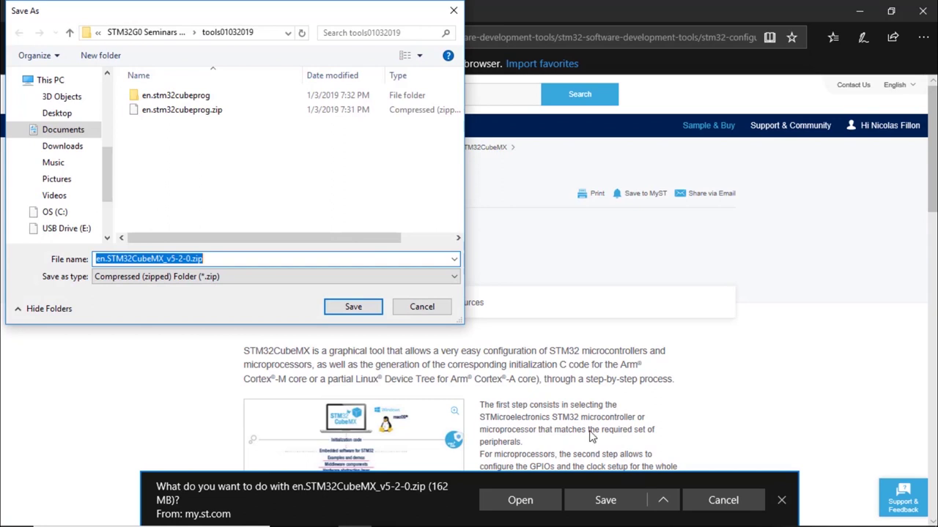
{"action": "mouse_move", "coordinate": [105, 176]}
{"action": "left_mouse_down"}
{"action": "mouse_move", "coordinate": [106, 149]}
{"action": "mouse_move", "coordinate": [108, 191]}
{"action": "left_mouse_up"}
{"action": "left_click", "coordinate": [55, 173]}
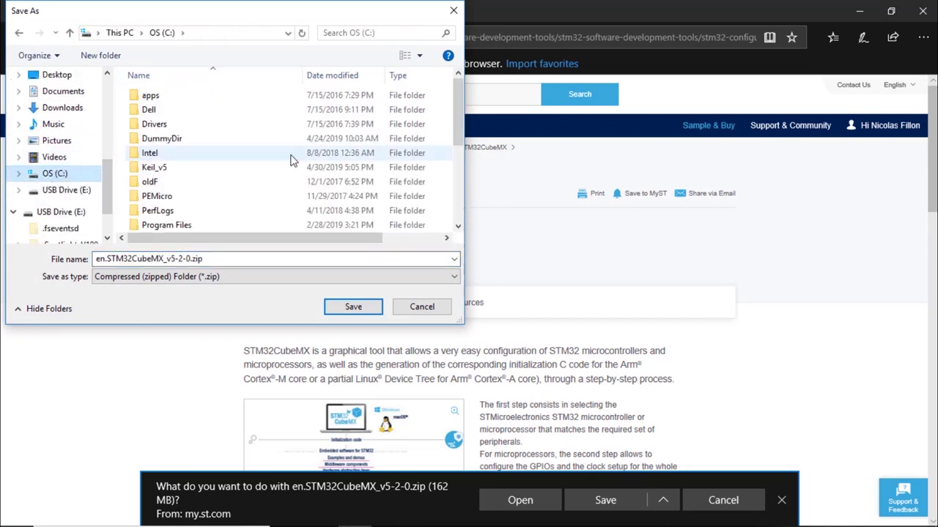
{"action": "scroll", "coordinate": [458, 147], "scroll_direction": "down", "scroll_amount": 3}
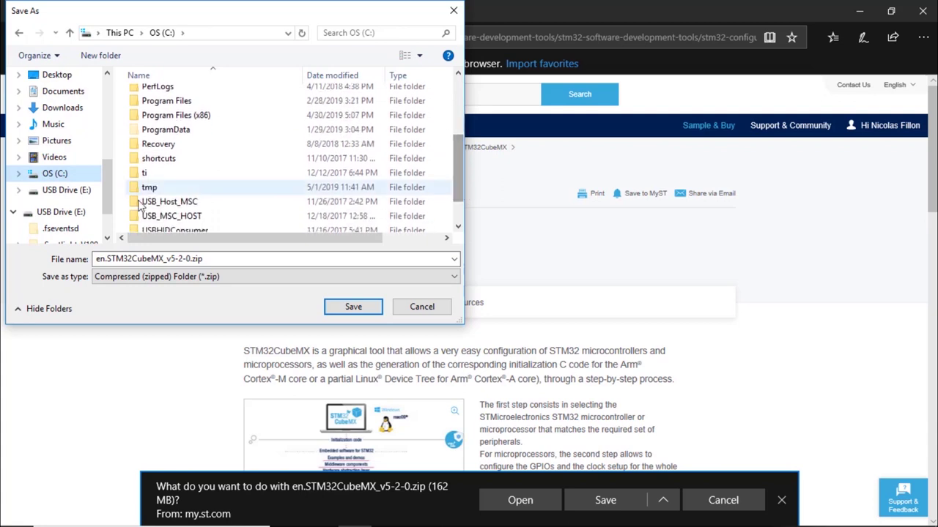
{"action": "left_click", "coordinate": [146, 189]}
{"action": "double_click", "coordinate": [147, 188]}
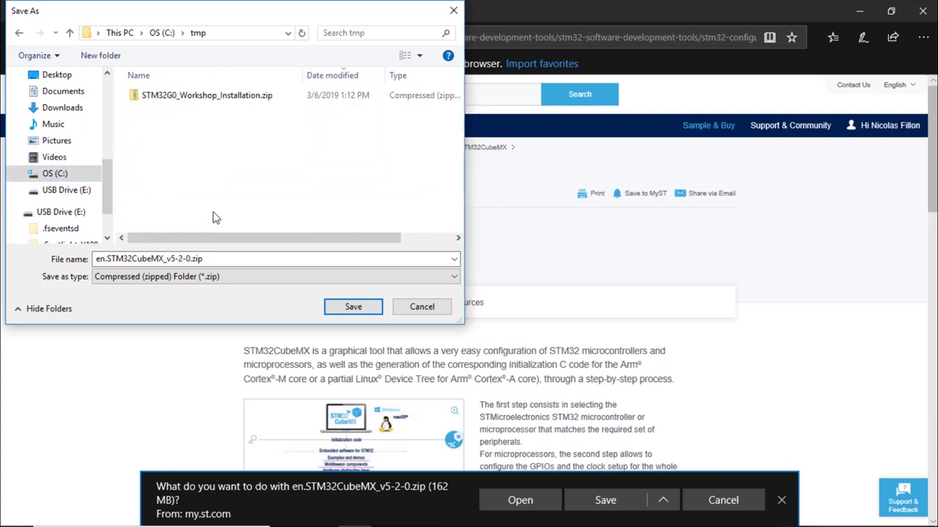
{"action": "left_click", "coordinate": [351, 306]}
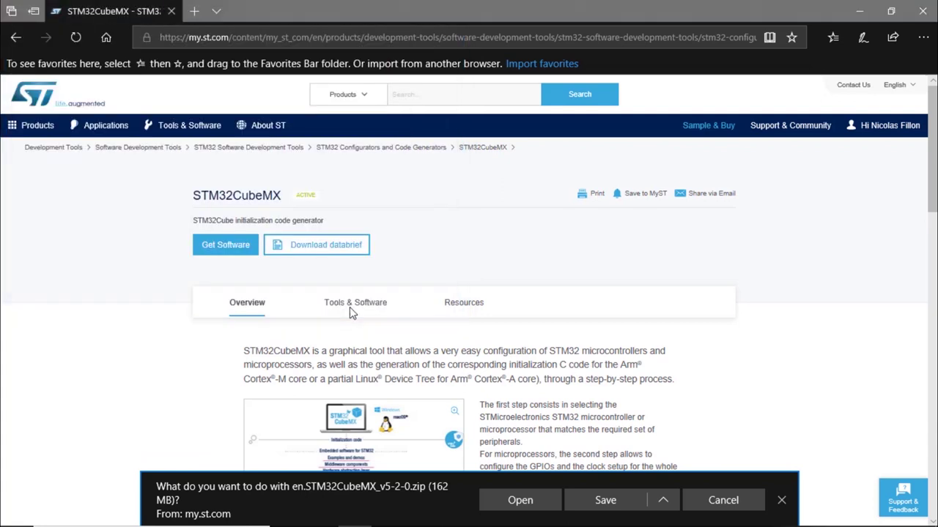
Step: Search the ST website for stm32cubeprogrammer and open the STM32CubeProg product page
{"action": "left_click", "coordinate": [450, 96]}
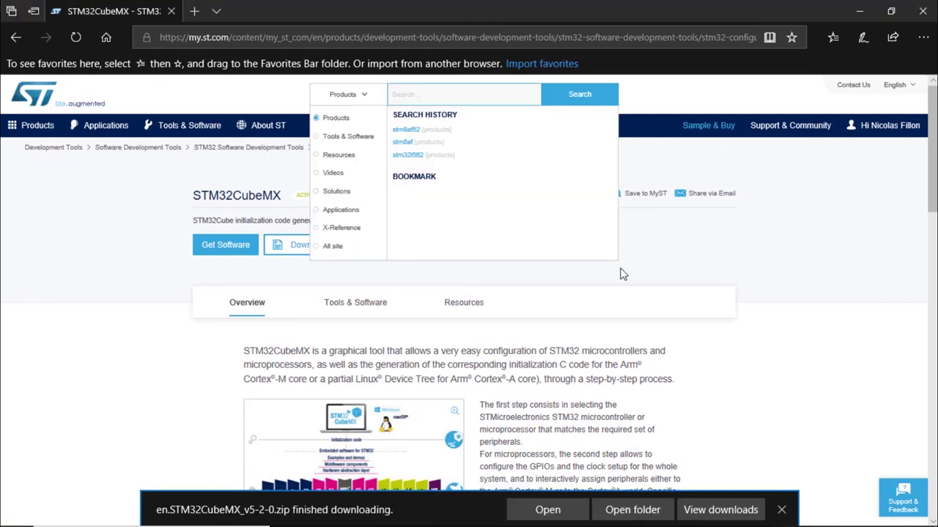
{"action": "type", "text": "stm32f4"}
{"action": "type", "text": "be"}
{"action": "type", "text": "programmer"}
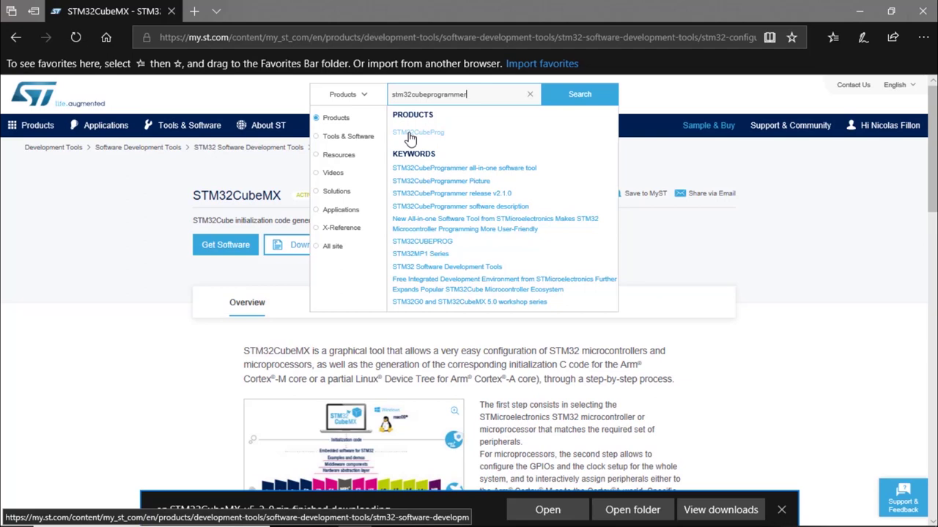
{"action": "left_click", "coordinate": [410, 139]}
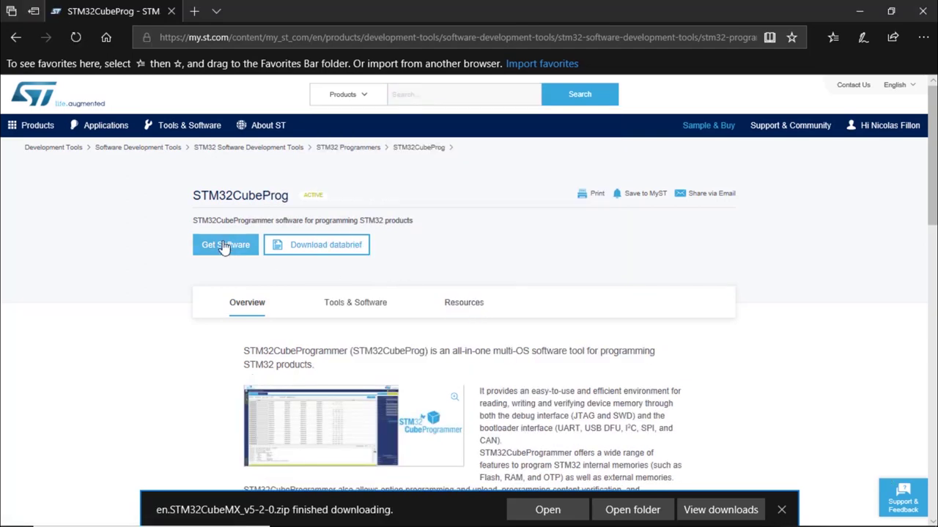
Step: Request the STM32CubeProg download, accepting its license agreement, and save en.stm32cubeprog.zip into C:\tmp
{"action": "left_click", "coordinate": [230, 249]}
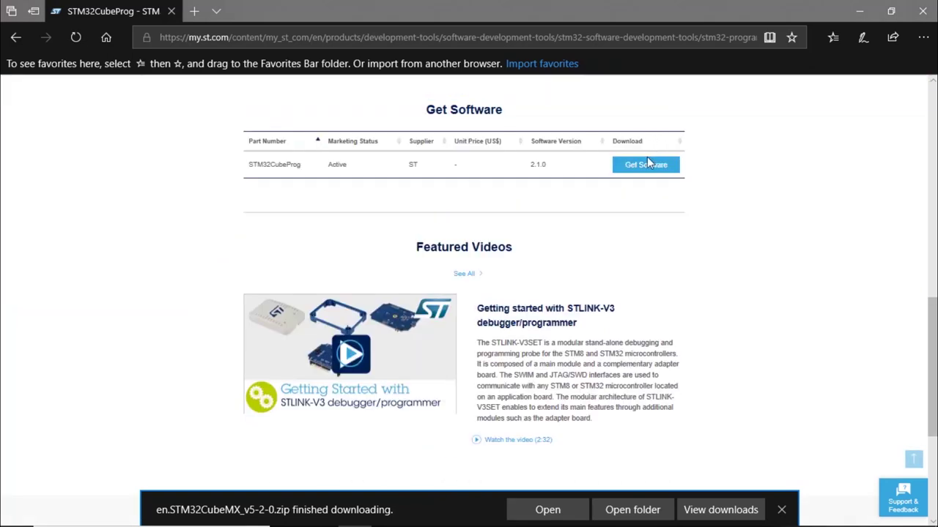
{"action": "left_click", "coordinate": [648, 162]}
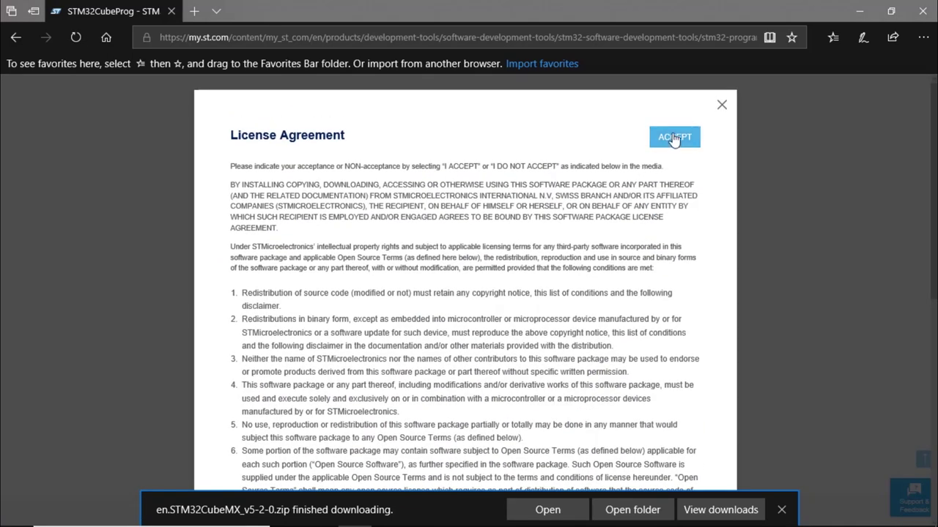
{"action": "left_click", "coordinate": [674, 139]}
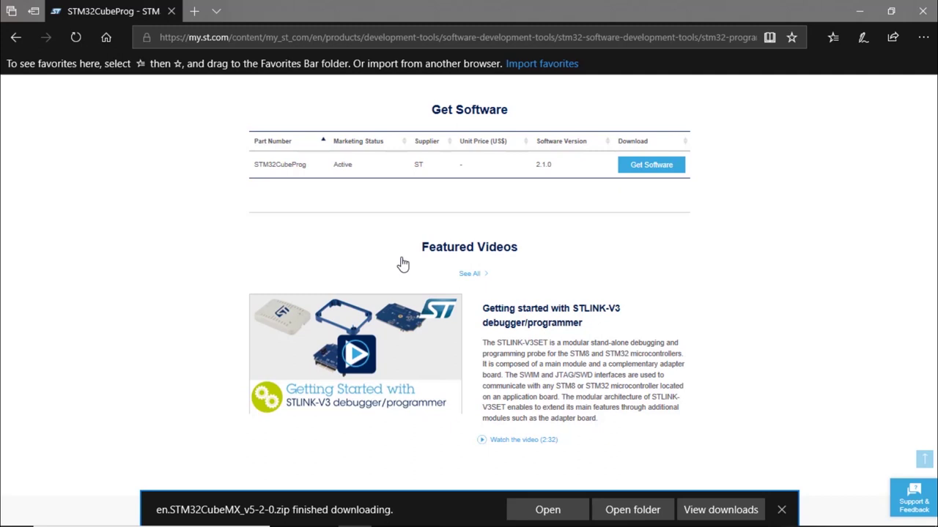
{"action": "left_click", "coordinate": [662, 507]}
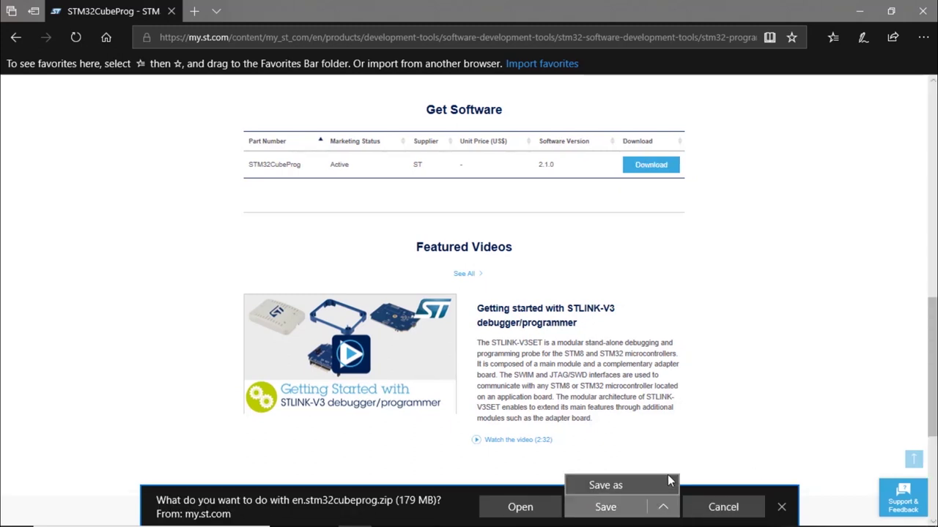
{"action": "left_click", "coordinate": [614, 485]}
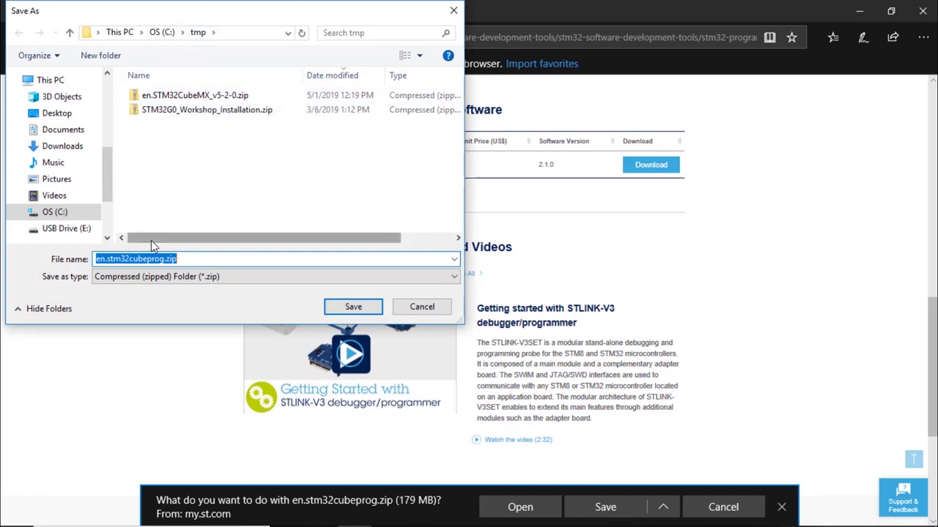
{"action": "left_click", "coordinate": [354, 307]}
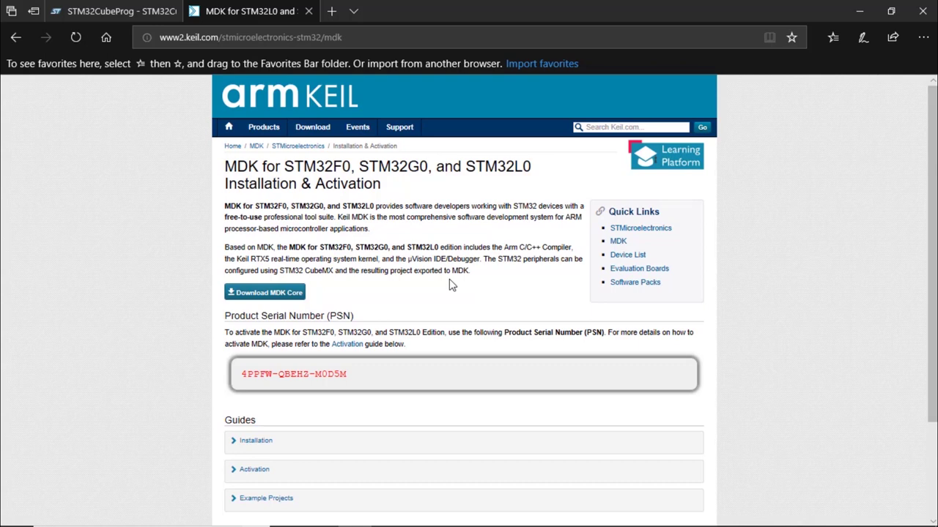
Step: Examine the Keil MDK installation page's title for the supported STM32 families and check the page's web address
{"action": "double_click", "coordinate": [316, 173]}
{"action": "double_click", "coordinate": [412, 167]}
{"action": "left_click", "coordinate": [500, 167]}
{"action": "double_click", "coordinate": [500, 166]}
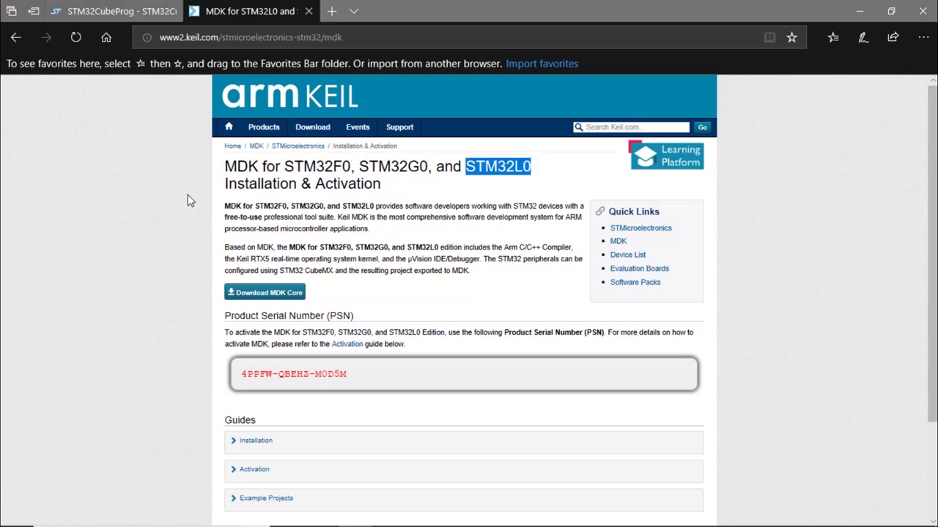
{"action": "left_click", "coordinate": [247, 192]}
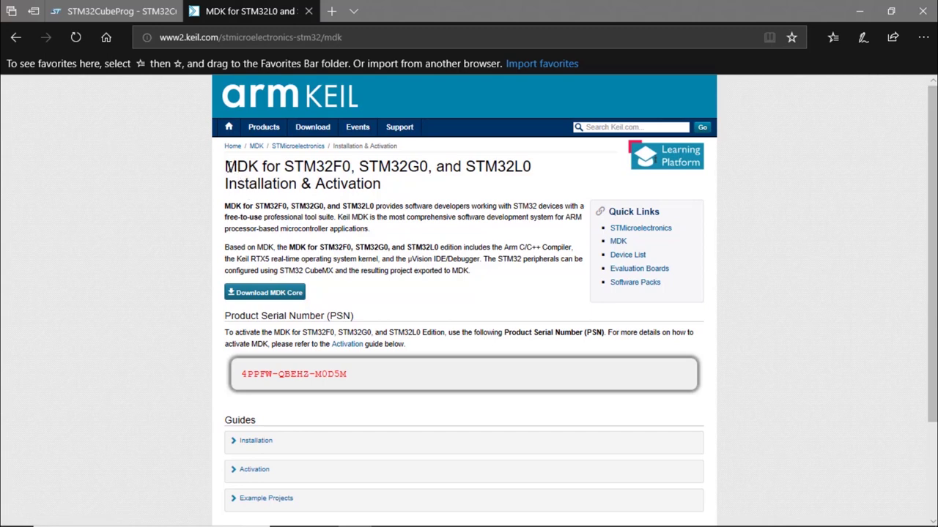
{"action": "left_click_drag", "start_coordinate": [227, 166], "coordinate": [388, 187]}
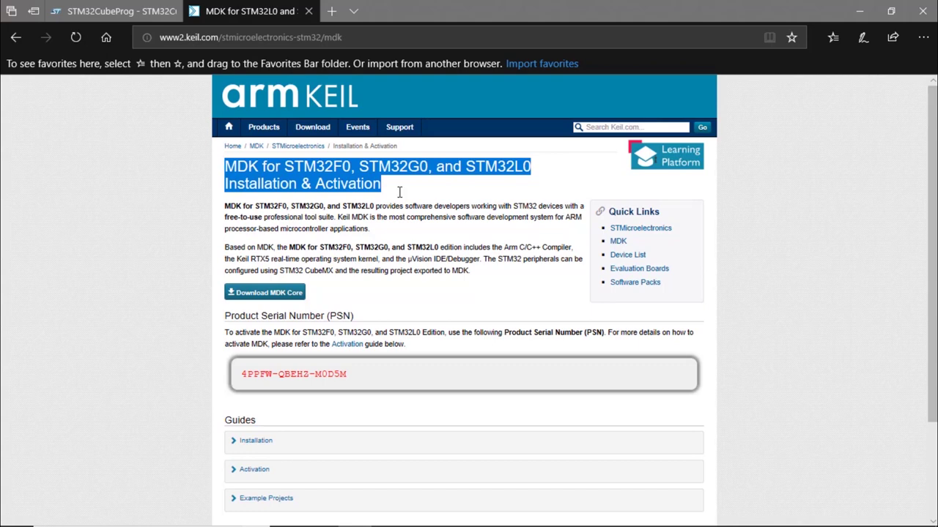
{"action": "left_click", "coordinate": [399, 192]}
{"action": "left_click_drag", "start_coordinate": [351, 37], "coordinate": [158, 37]}
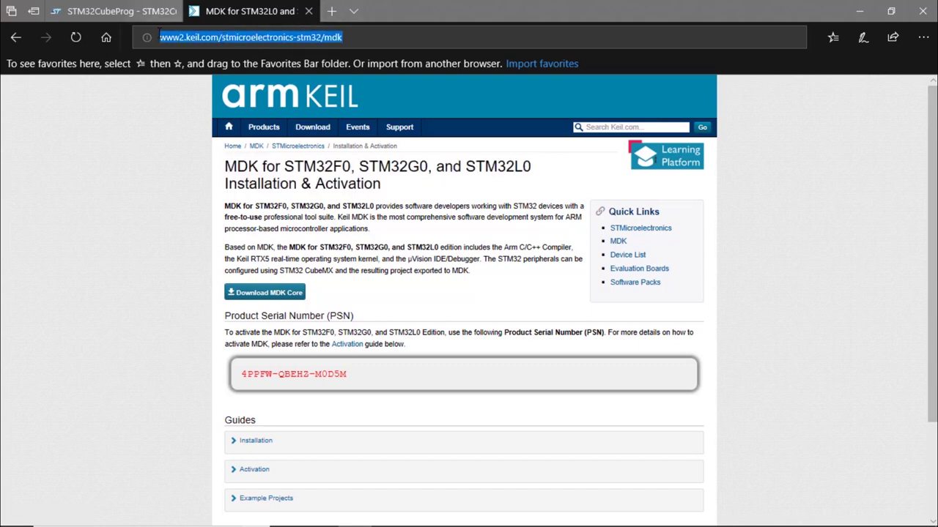
Step: Request the MDK Core download from the Keil page and submit the completed registration form for STM32 devices
{"action": "left_click", "coordinate": [162, 87]}
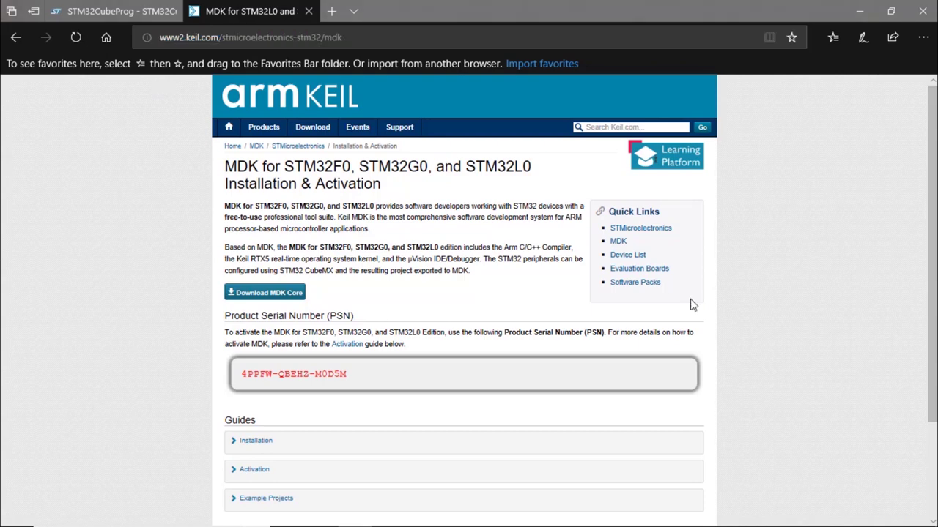
{"action": "left_click", "coordinate": [279, 294]}
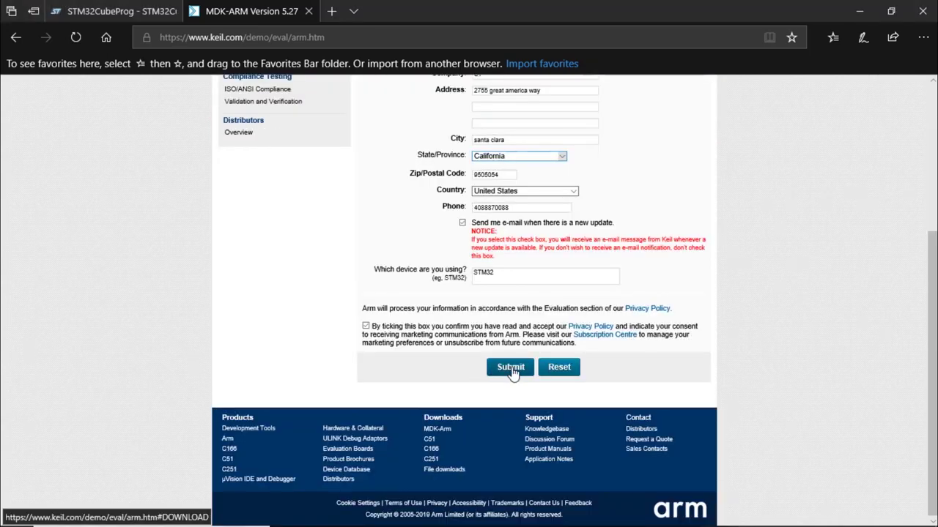
{"action": "left_click", "coordinate": [512, 371]}
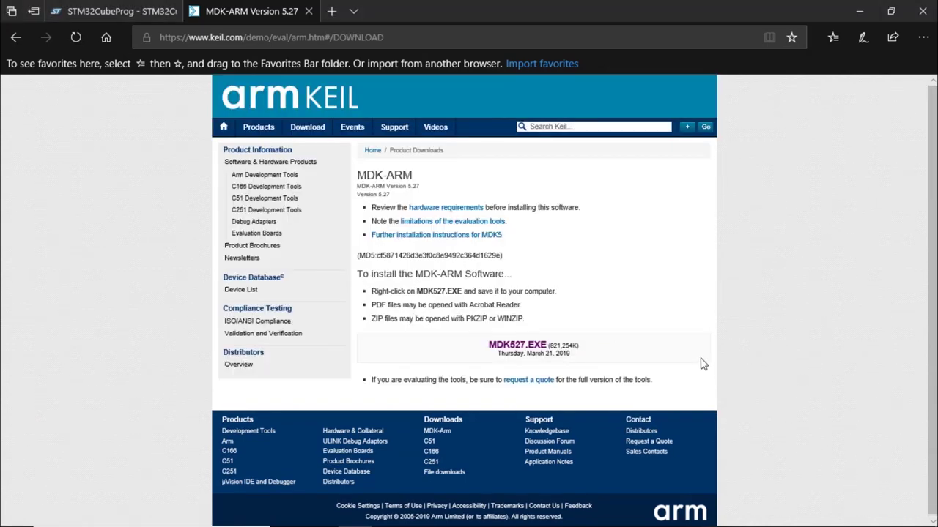
Step: Download MDK527.EXE and save it as mdk527.exe in C:\tmp
{"action": "left_click", "coordinate": [517, 346]}
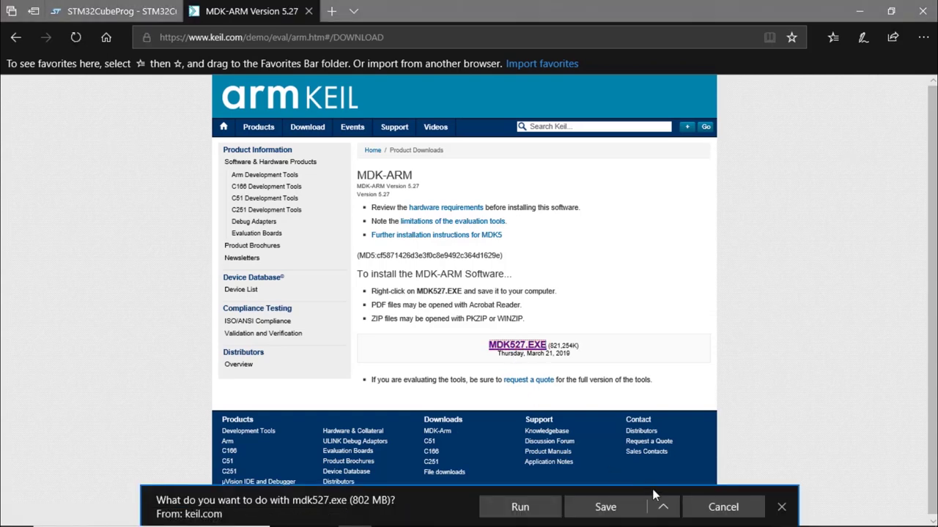
{"action": "left_click", "coordinate": [664, 510]}
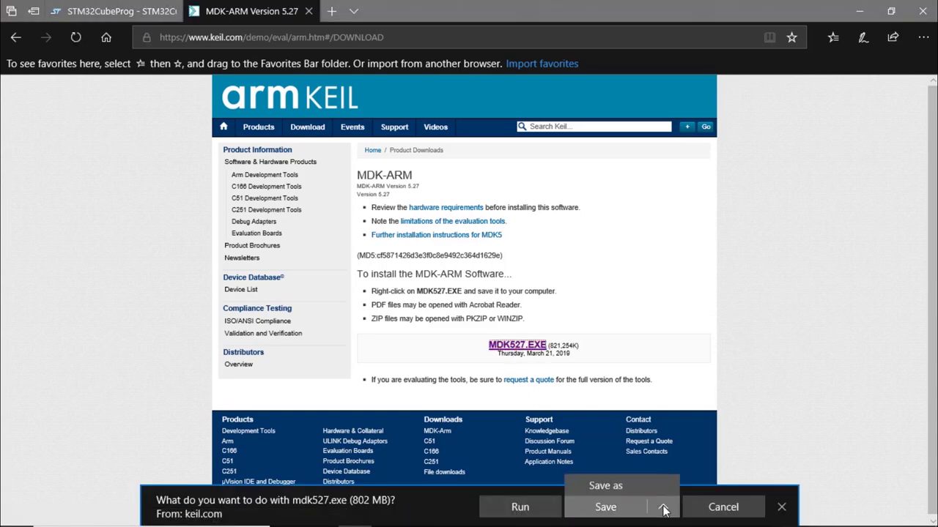
{"action": "left_click", "coordinate": [619, 487]}
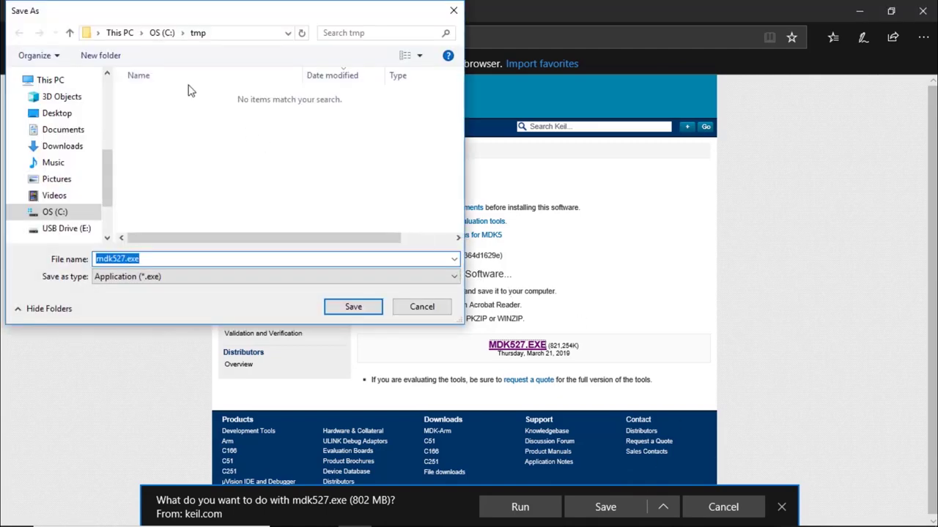
{"action": "left_click", "coordinate": [353, 308]}
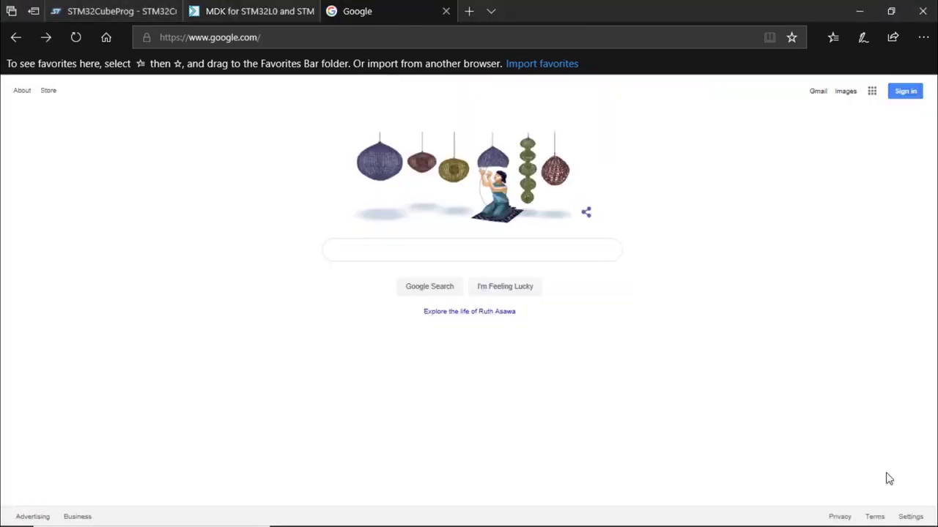
Step: Search Google for "teraterm download windows 10" and open the LO4D.com Tera Term page
{"action": "left_click", "coordinate": [368, 252]}
{"action": "type", "text": "teraterm download windows 10"}
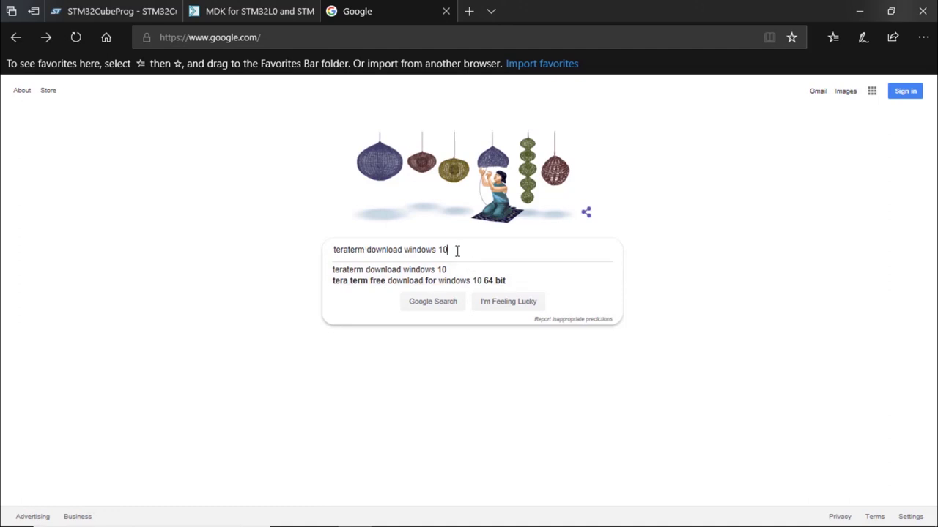
{"action": "key", "text": "Return"}
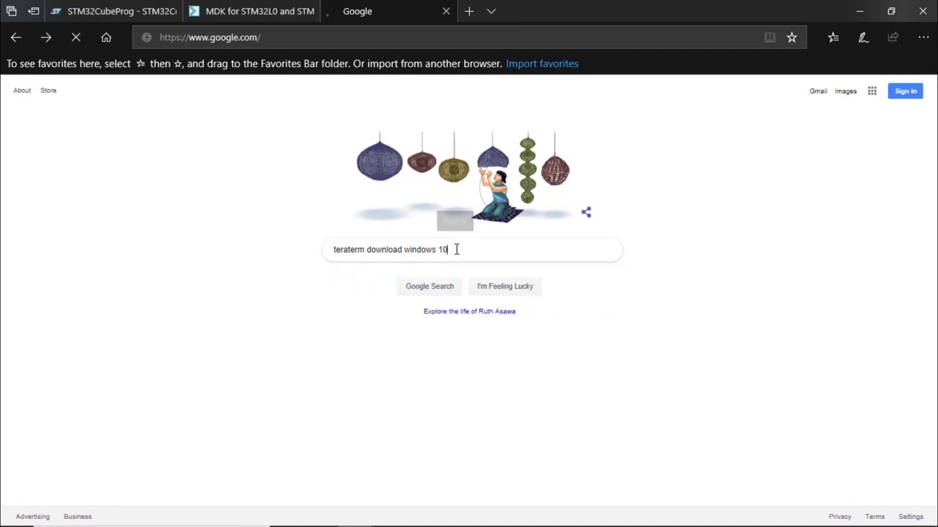
{"action": "left_click", "coordinate": [117, 172]}
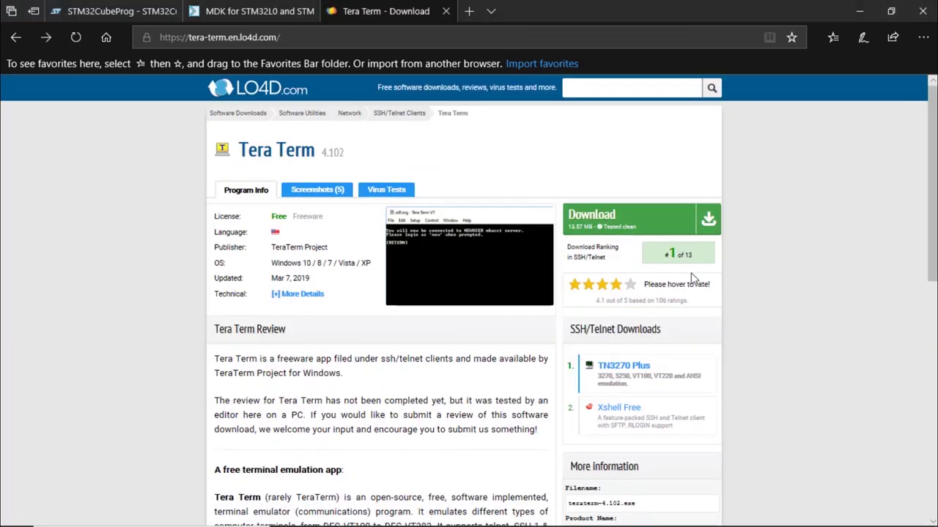
Step: Download Tera Term from the LO4D.com US mirror and save teraterm-4.102.exe in C:\tmp
{"action": "left_click", "coordinate": [609, 223]}
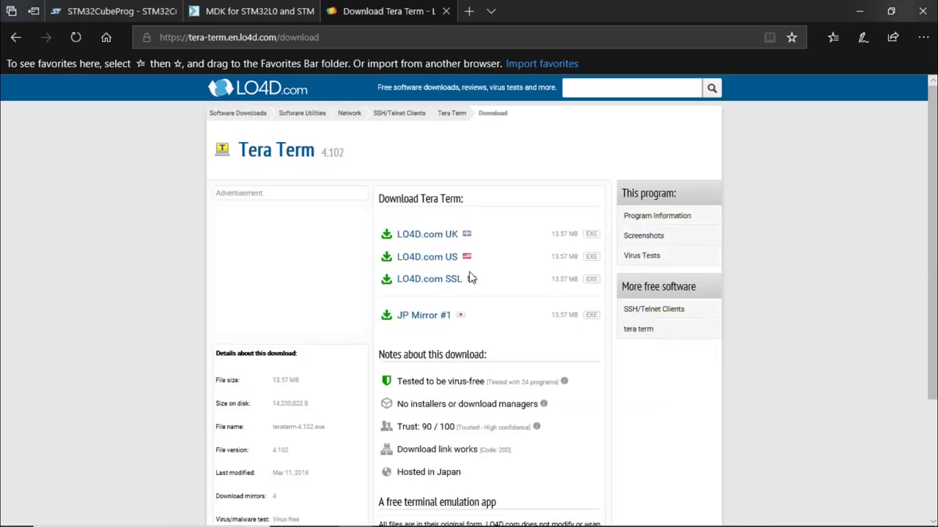
{"action": "left_click", "coordinate": [422, 262]}
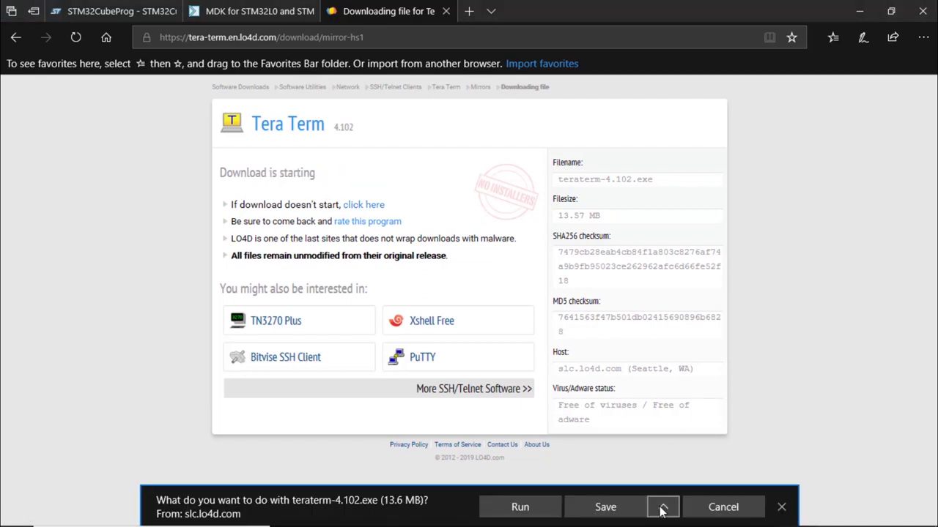
{"action": "left_click", "coordinate": [663, 507]}
{"action": "left_click", "coordinate": [613, 486]}
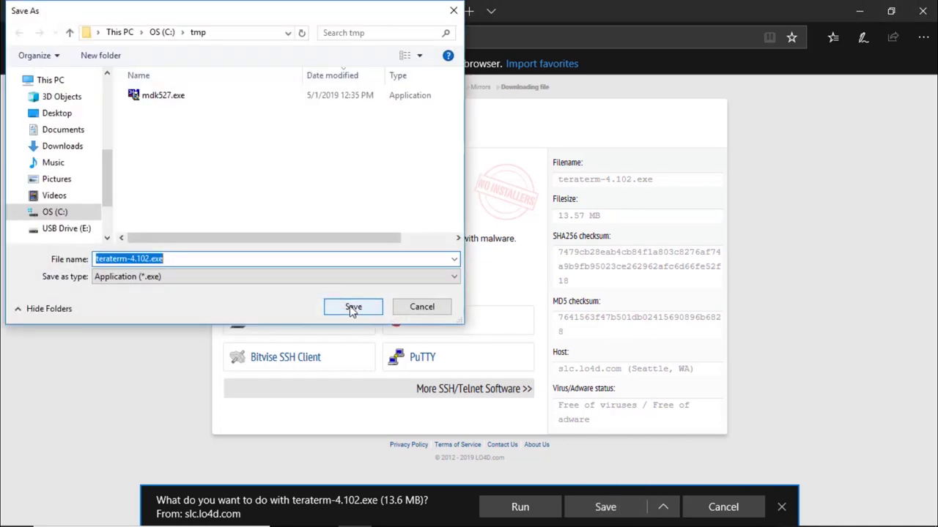
{"action": "left_click", "coordinate": [351, 308]}
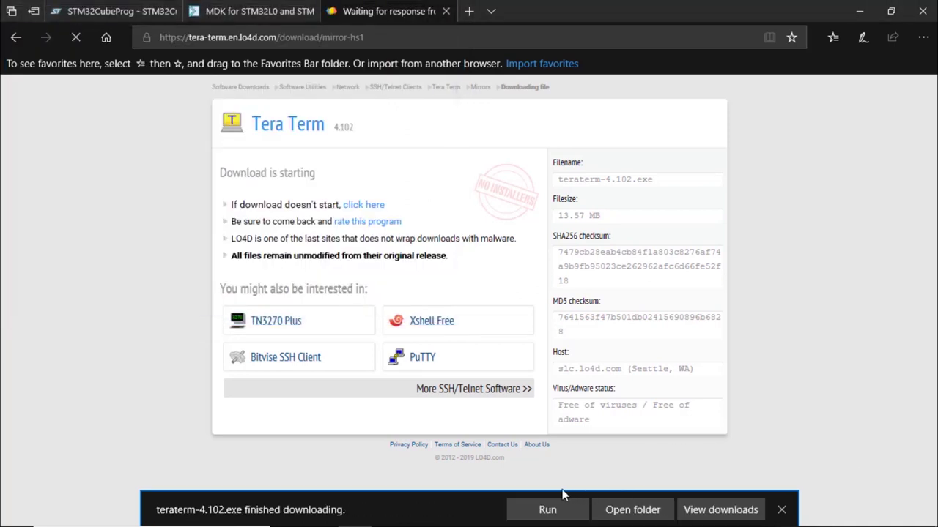
Step: Show the downloaded file's folder in a maximized File Explorer window and run teraterm-4.102.exe as administrator
{"action": "left_click", "coordinate": [635, 510]}
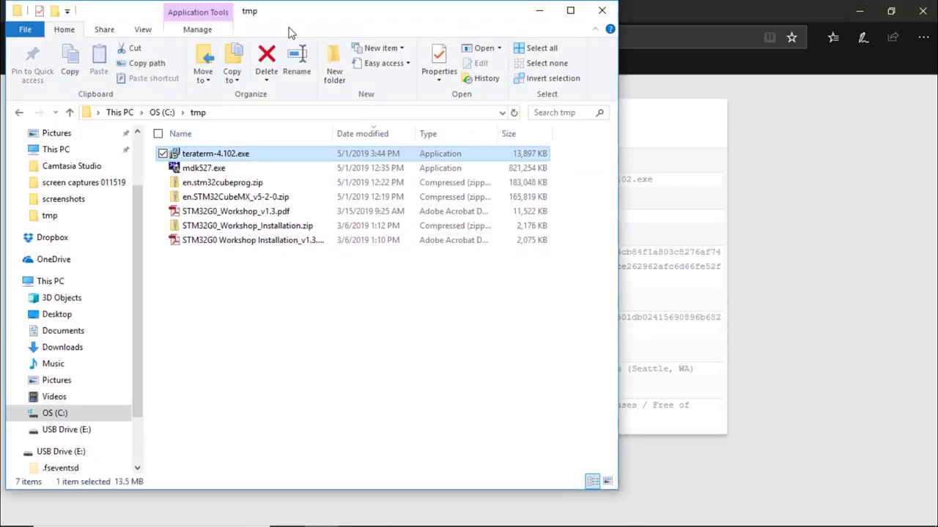
{"action": "left_click_drag", "start_coordinate": [288, 34], "coordinate": [513, 86]}
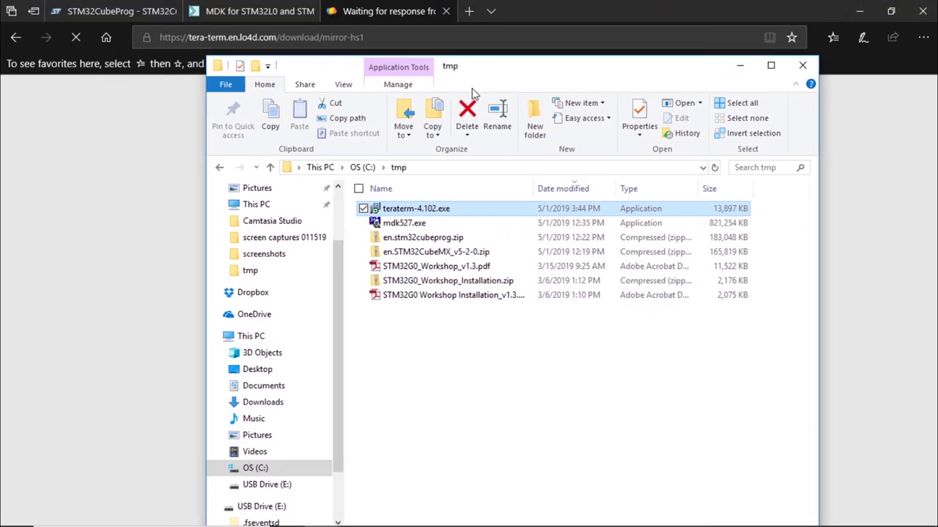
{"action": "left_click", "coordinate": [466, 380]}
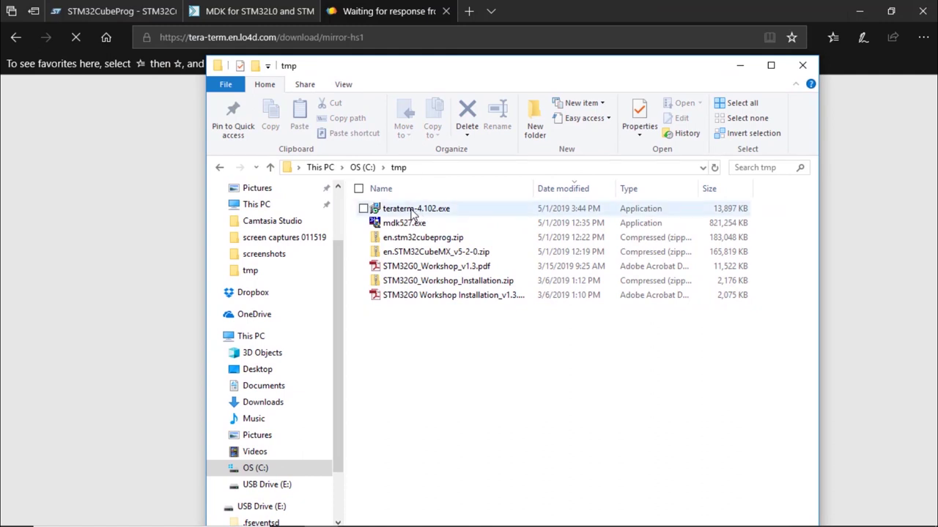
{"action": "key", "text": "super+Up"}
{"action": "left_click", "coordinate": [218, 156]}
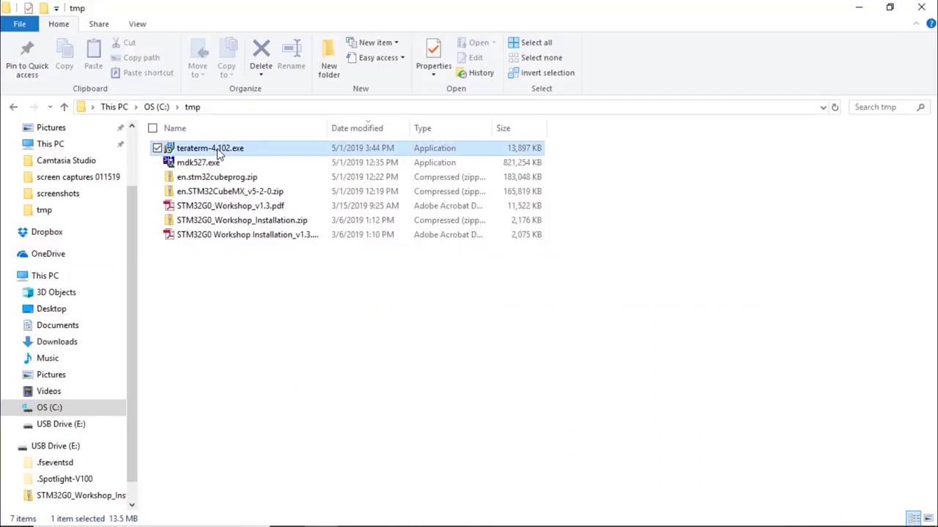
{"action": "right_click", "coordinate": [218, 155]}
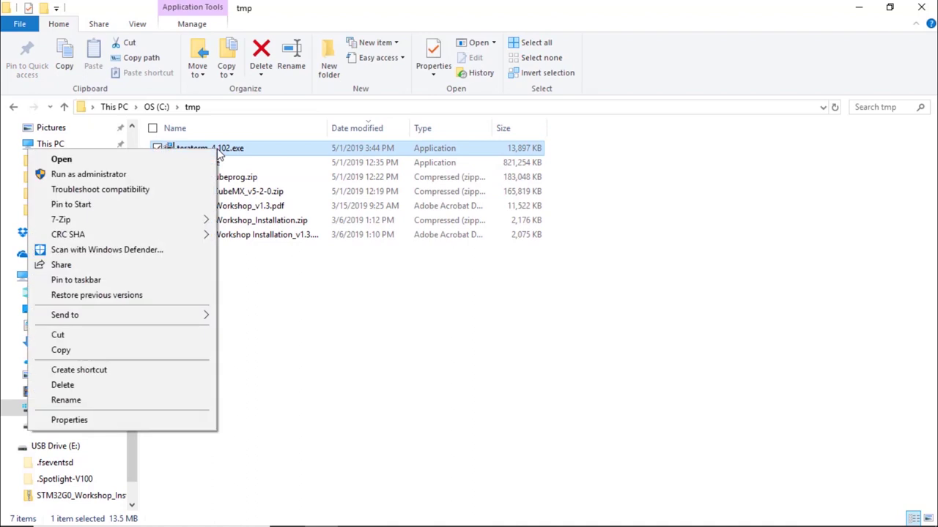
{"action": "left_click", "coordinate": [121, 176]}
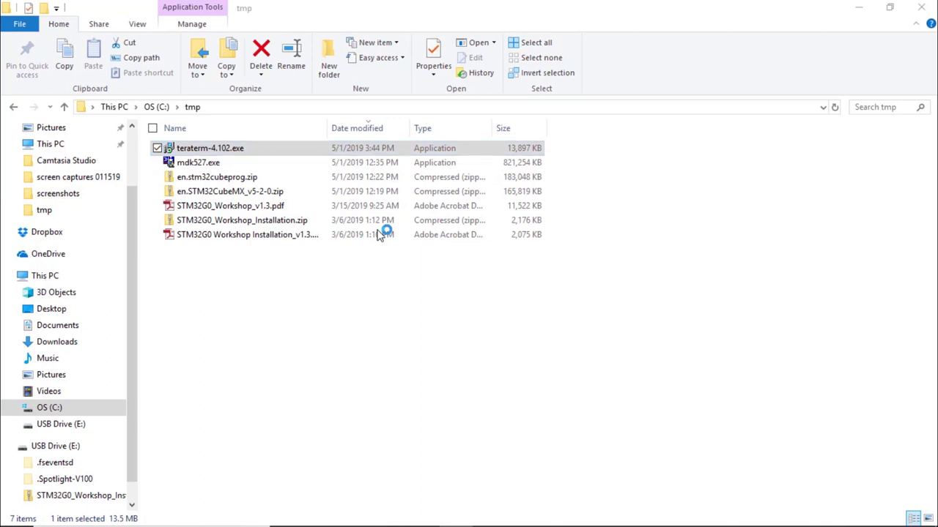
Step: Install Tera Term 4.102 as a standard installation in C:\Program Files (x86)\teraterm with the Tera Term Start Menu folder, without launching it
{"action": "left_click", "coordinate": [386, 339]}
{"action": "left_click", "coordinate": [548, 381]}
{"action": "left_click", "coordinate": [549, 381]}
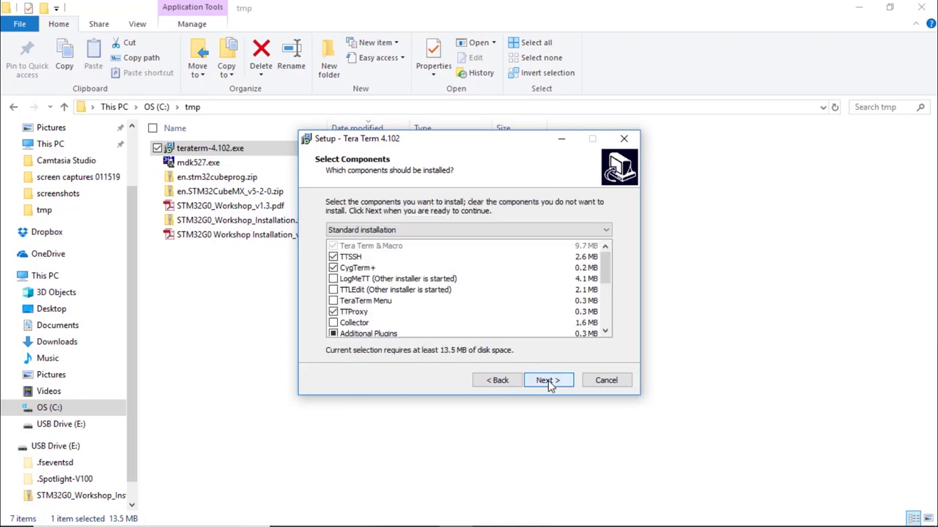
{"action": "left_click", "coordinate": [549, 382]}
{"action": "left_click", "coordinate": [549, 381]}
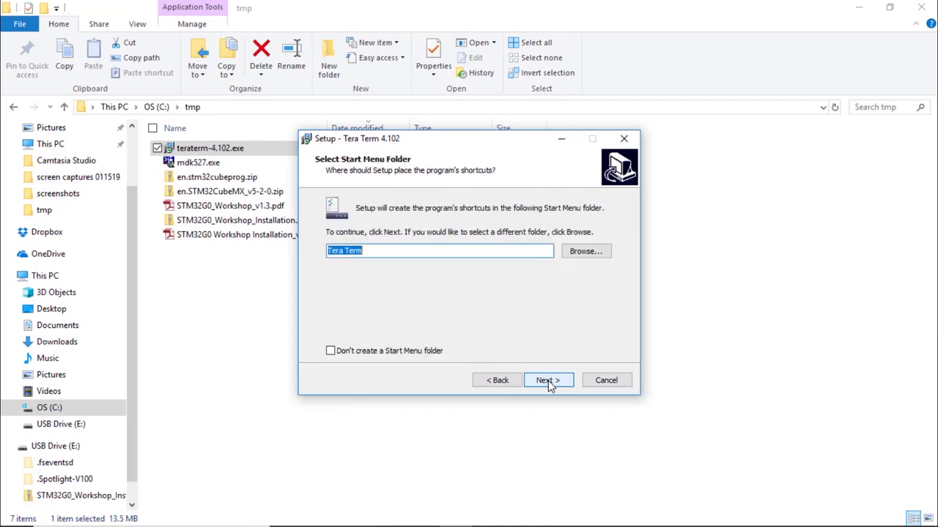
{"action": "left_click", "coordinate": [549, 382]}
{"action": "left_click", "coordinate": [549, 382]}
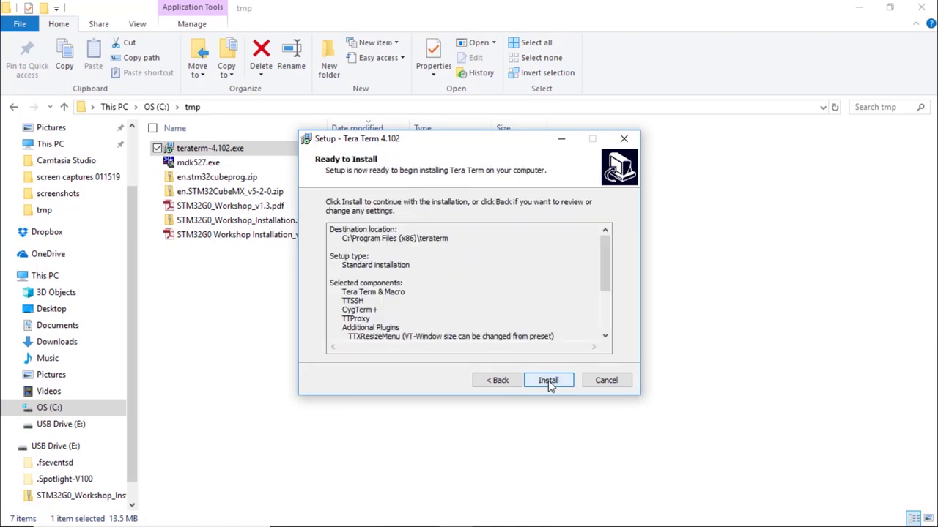
{"action": "left_click", "coordinate": [548, 381]}
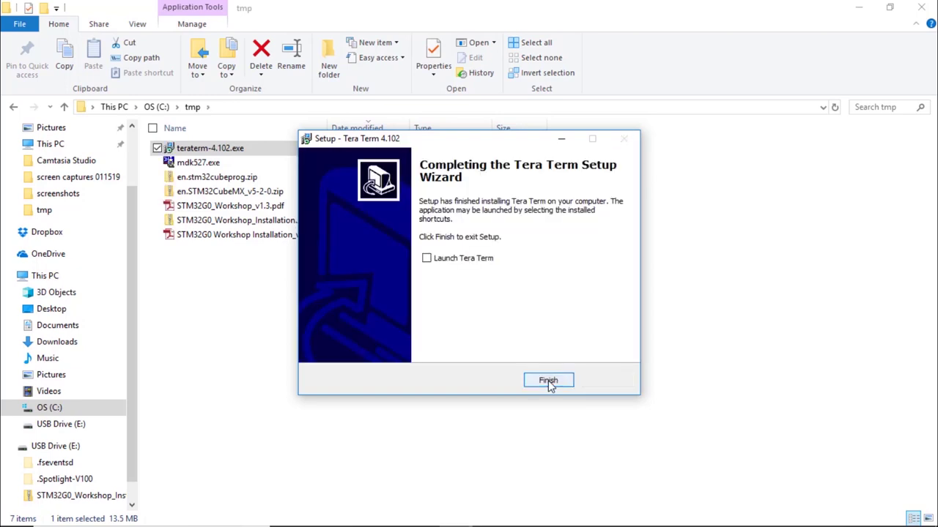
{"action": "left_click", "coordinate": [548, 380]}
Step: Run mdk527.exe as administrator and agree to the license terms in the MDK-ARM V5.27 setup
{"action": "key", "text": "Down"}
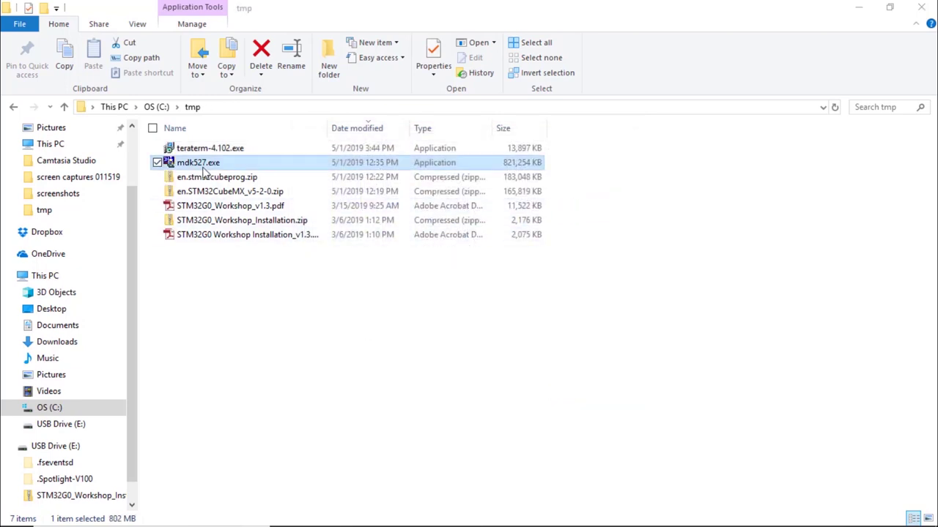
{"action": "right_click", "coordinate": [188, 168]}
{"action": "left_click", "coordinate": [126, 193]}
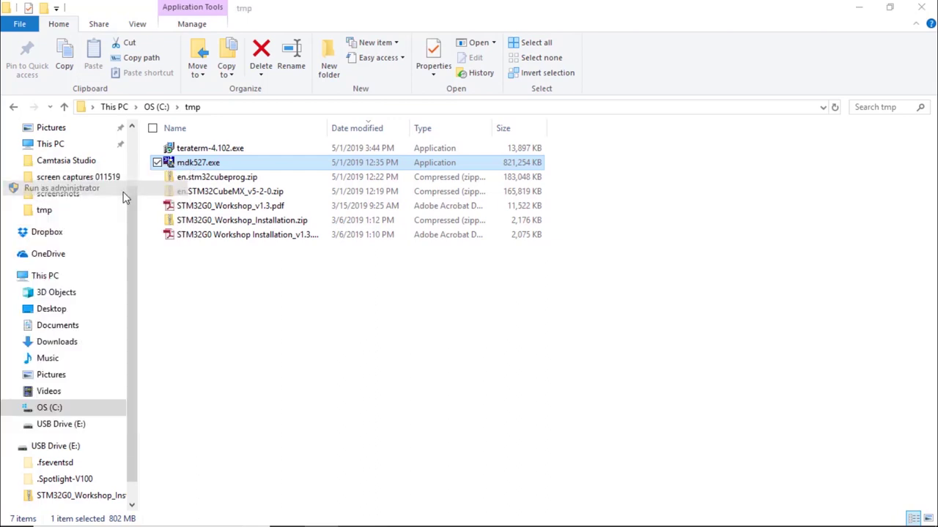
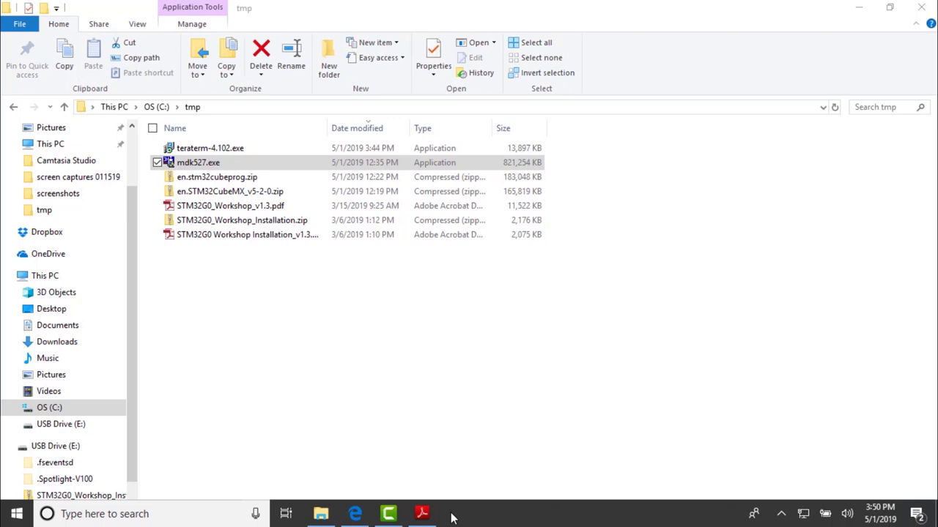
{"action": "left_click", "coordinate": [566, 370]}
{"action": "left_click", "coordinate": [448, 334]}
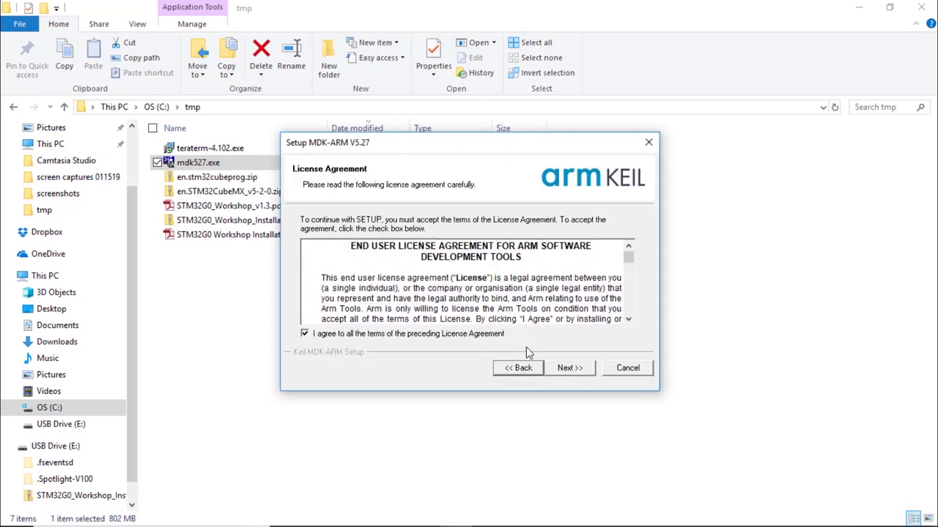
Step: Complete the MDK-ARM V5.27 setup with the prefilled customer information, keeping the release notes and current µVision configuration options enabled
{"action": "left_click", "coordinate": [568, 372]}
{"action": "left_click", "coordinate": [570, 370]}
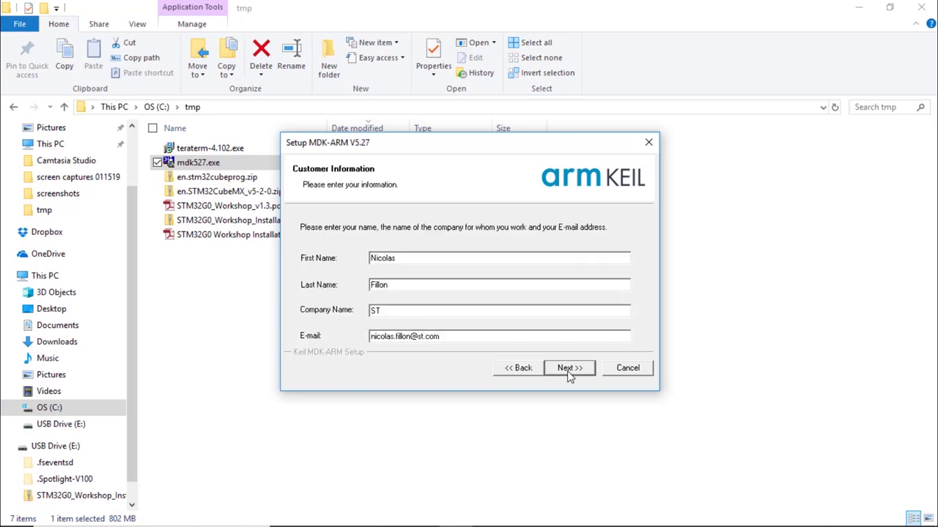
{"action": "left_click", "coordinate": [569, 370]}
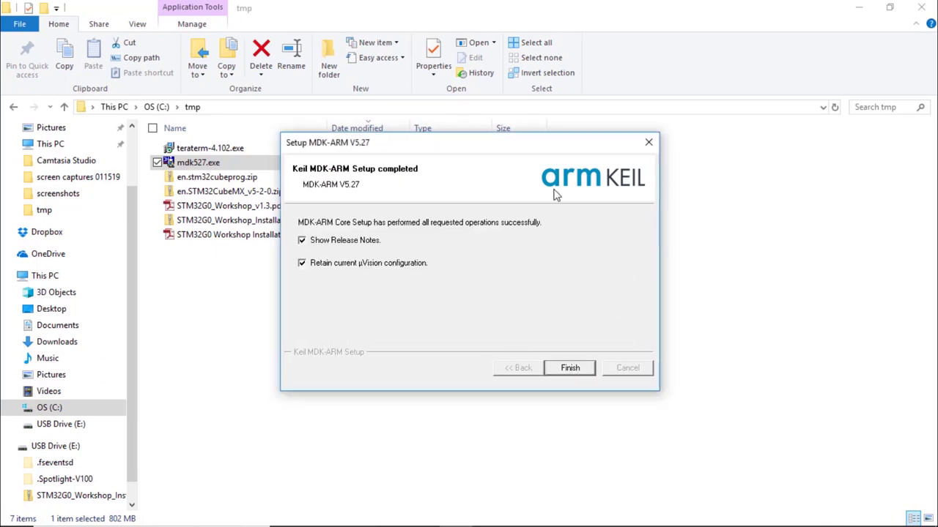
{"action": "left_click", "coordinate": [571, 369]}
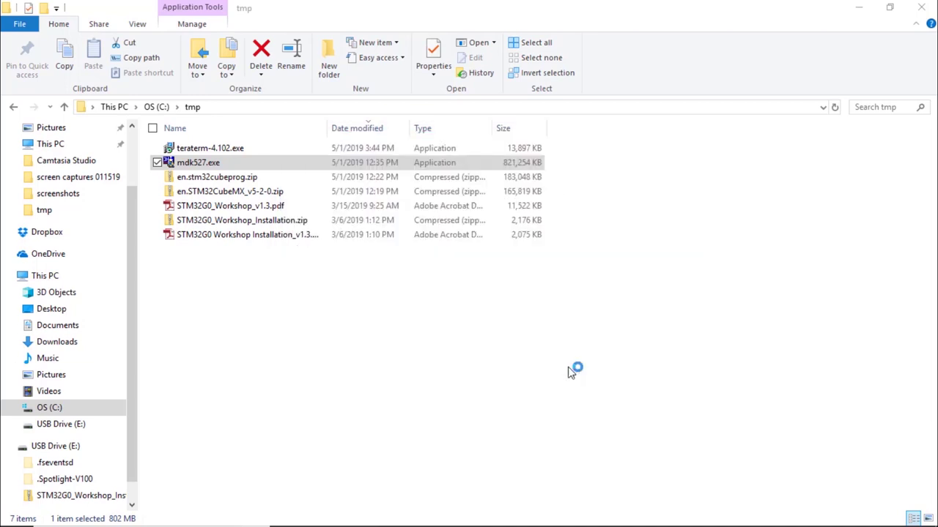
Step: In Pack Installer, expand the STMicroelectronics device list and its STM32G0 Series
{"action": "left_click", "coordinate": [291, 295]}
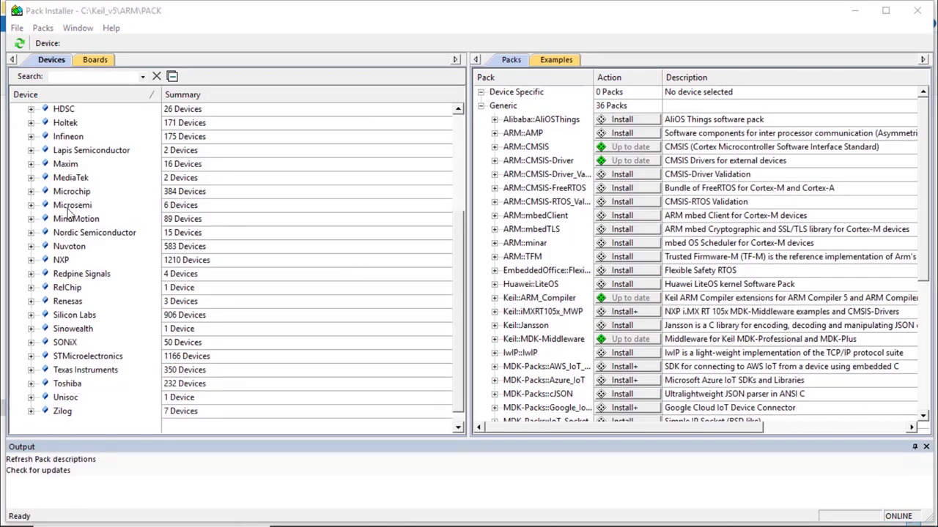
{"action": "left_click", "coordinate": [31, 357]}
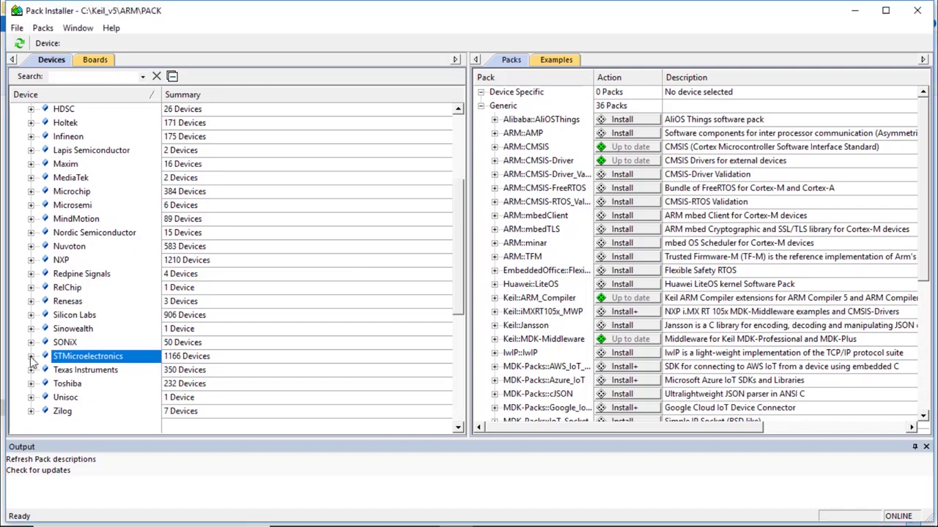
{"action": "left_click_drag", "start_coordinate": [459, 285], "coordinate": [474, 371]}
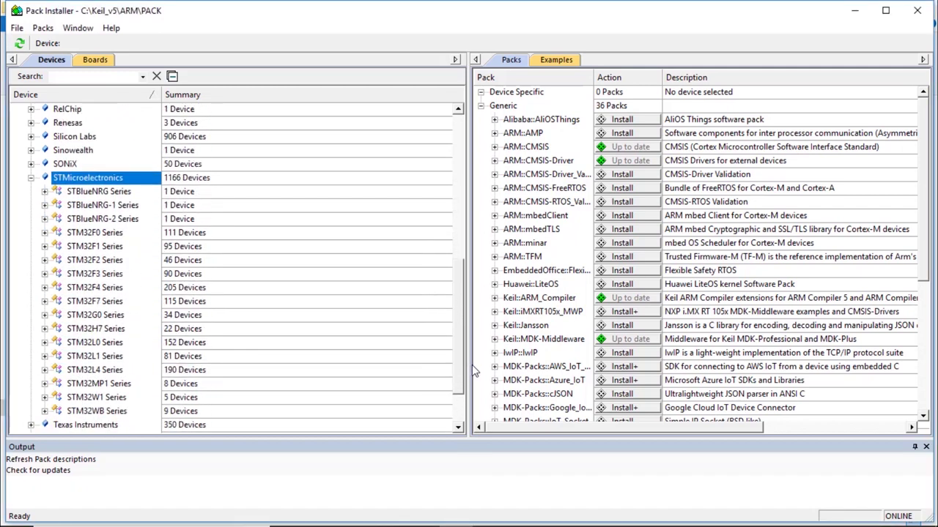
{"action": "left_click", "coordinate": [46, 316]}
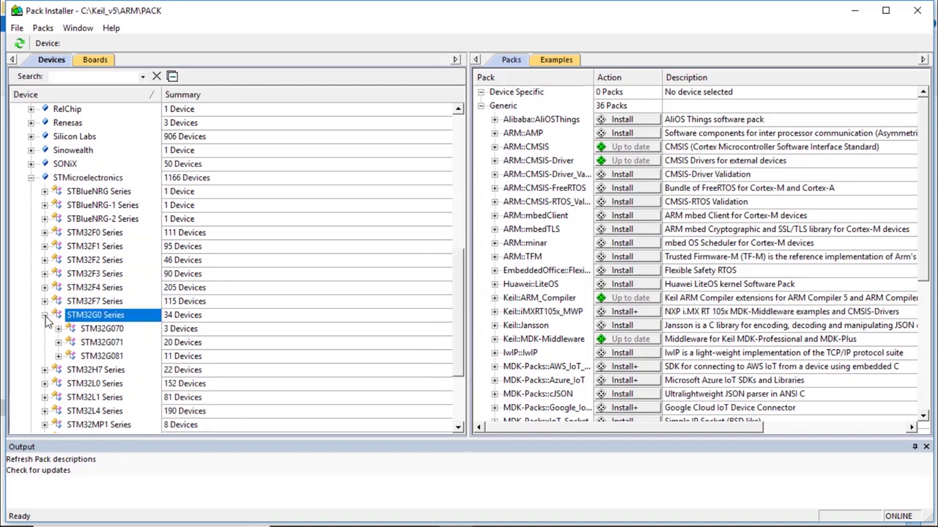
Step: Install the Keil::STM32G0xx_DFP pack for the STM32G071RB device under STM32G071, and close Pack Installer
{"action": "right_click", "coordinate": [106, 345]}
{"action": "left_click", "coordinate": [98, 345]}
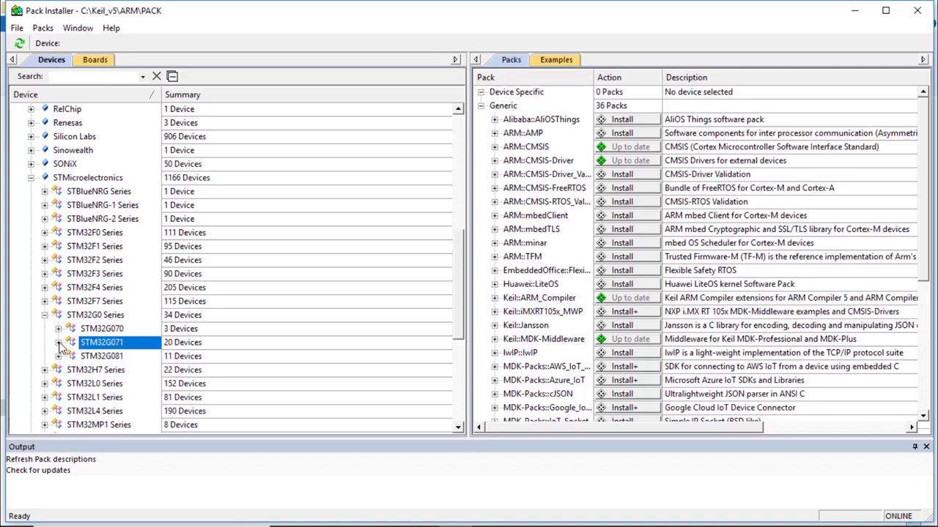
{"action": "double_click", "coordinate": [99, 345]}
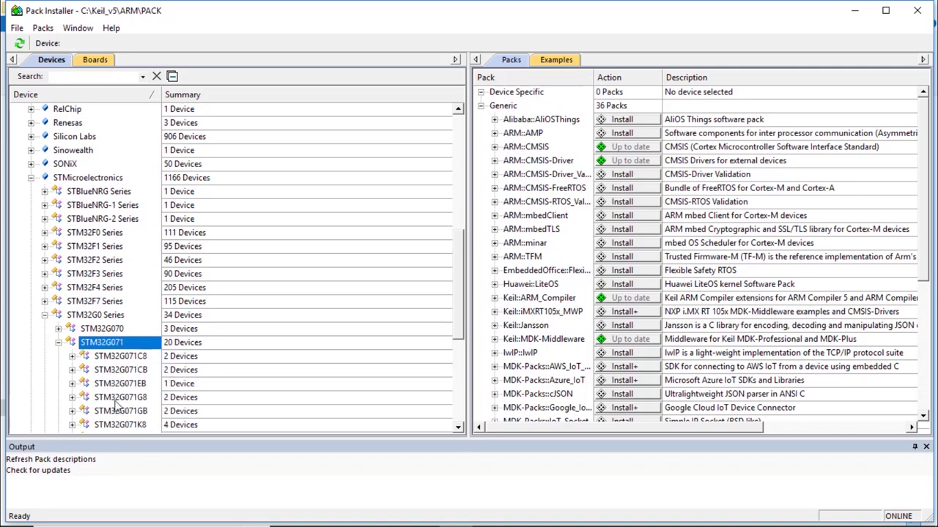
{"action": "scroll", "coordinate": [121, 357], "scroll_direction": "down", "scroll_amount": 2}
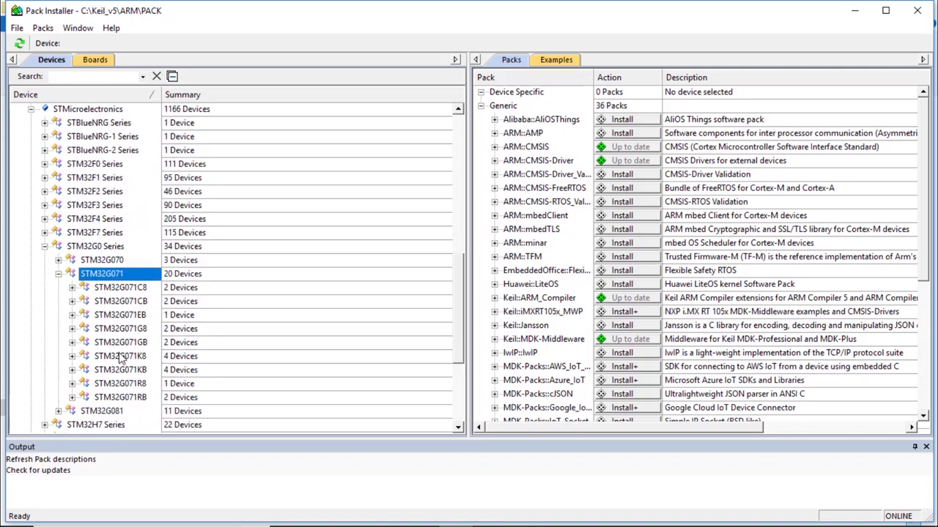
{"action": "left_click", "coordinate": [110, 400]}
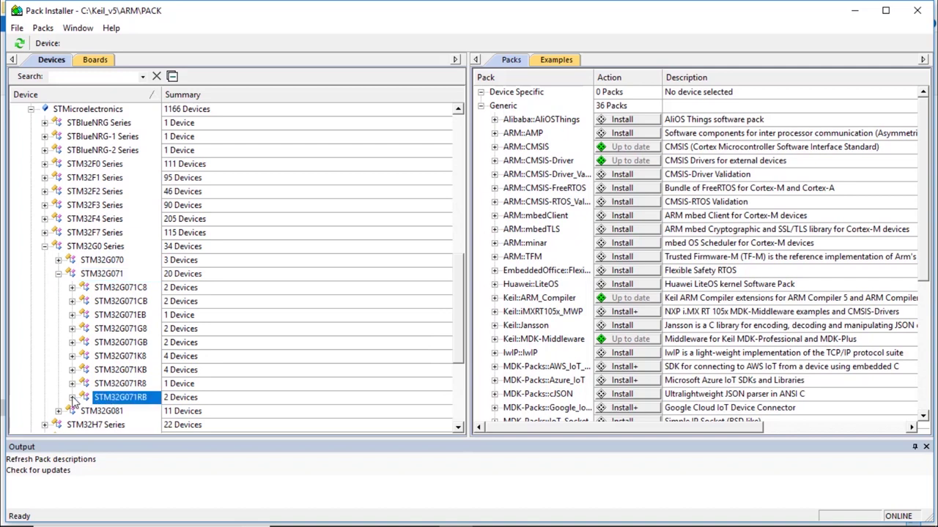
{"action": "left_click", "coordinate": [74, 398]}
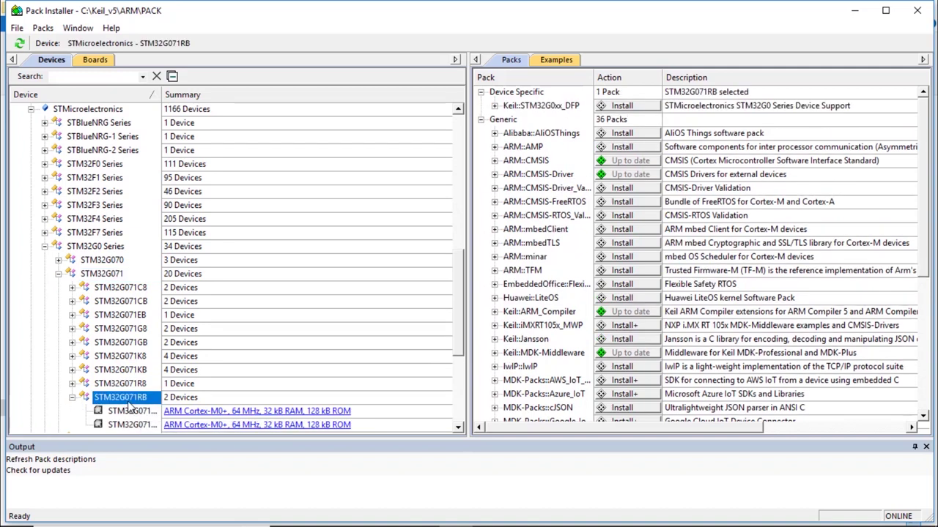
{"action": "left_click", "coordinate": [624, 109]}
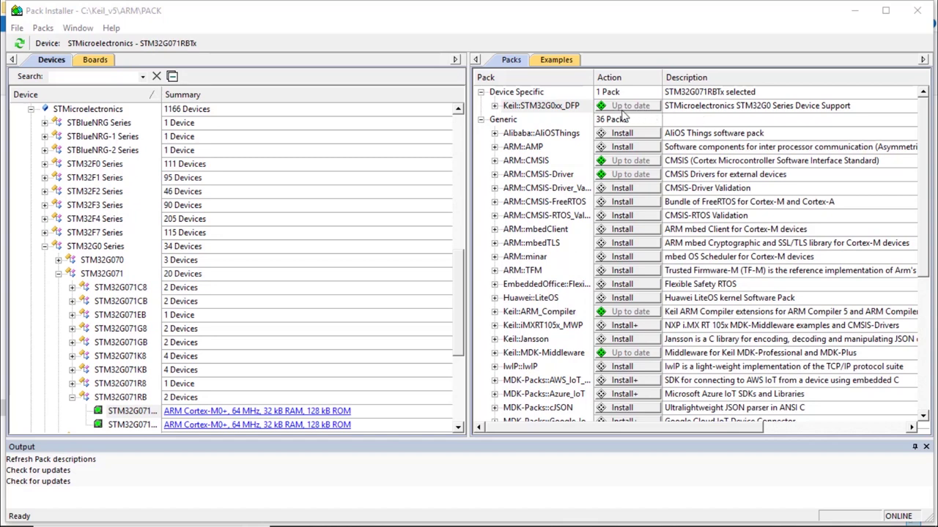
{"action": "left_click", "coordinate": [918, 13]}
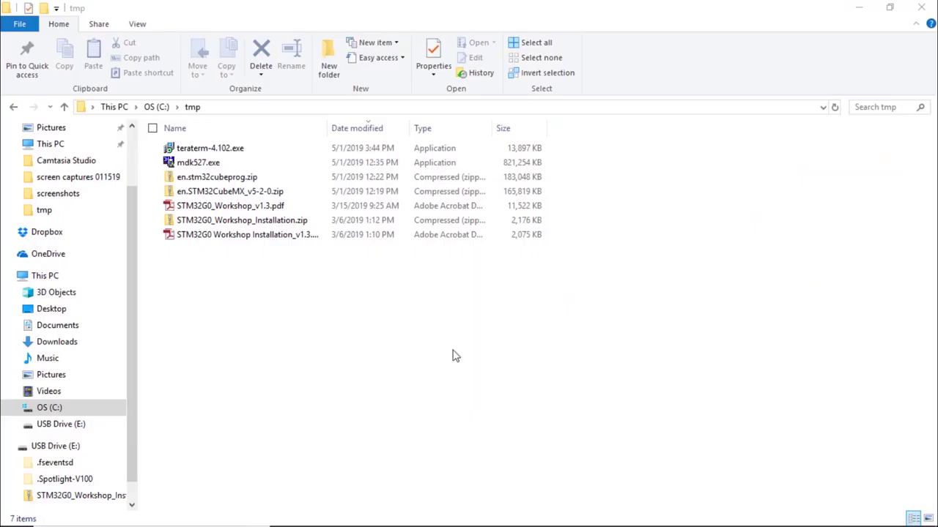
Step: Extract en.STM32CubeMX_v5-2-0.zip directly into the tmp folder with 7-Zip and run SetupSTM32CubeMX-5.2.0.exe as administrator
{"action": "right_click", "coordinate": [221, 194]}
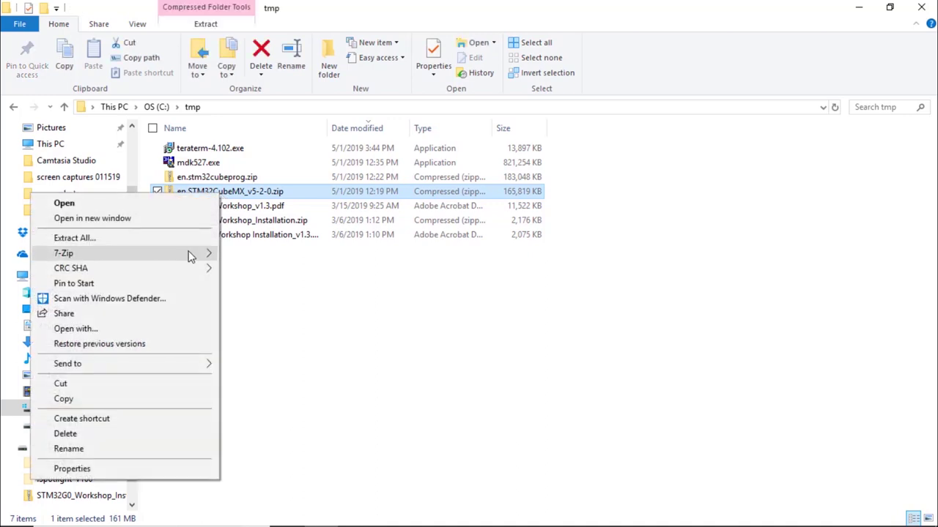
{"action": "mouse_move", "coordinate": [189, 256]}
{"action": "left_click", "coordinate": [268, 299]}
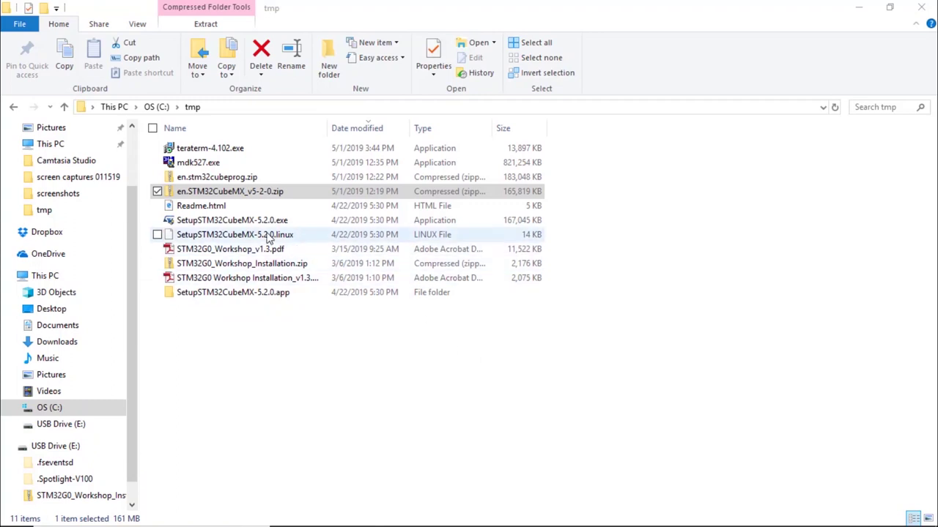
{"action": "right_click", "coordinate": [224, 223]}
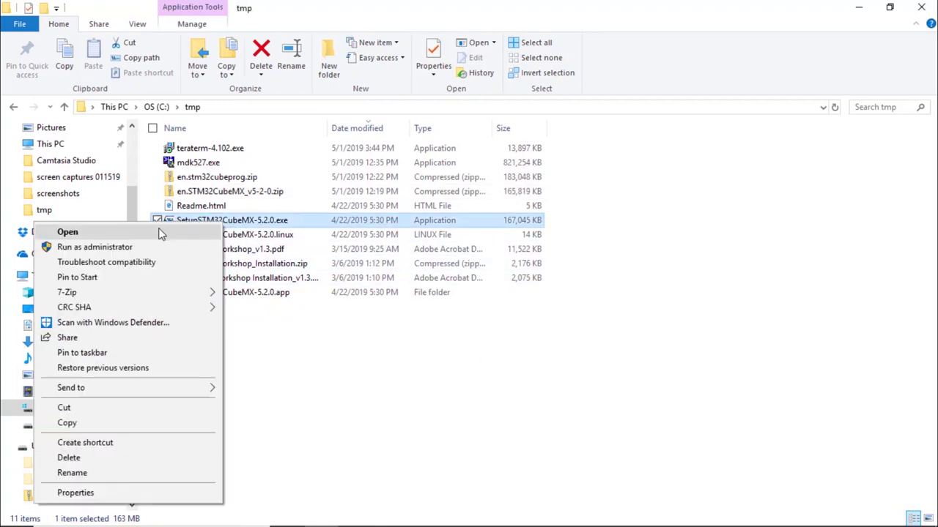
{"action": "left_click", "coordinate": [107, 248]}
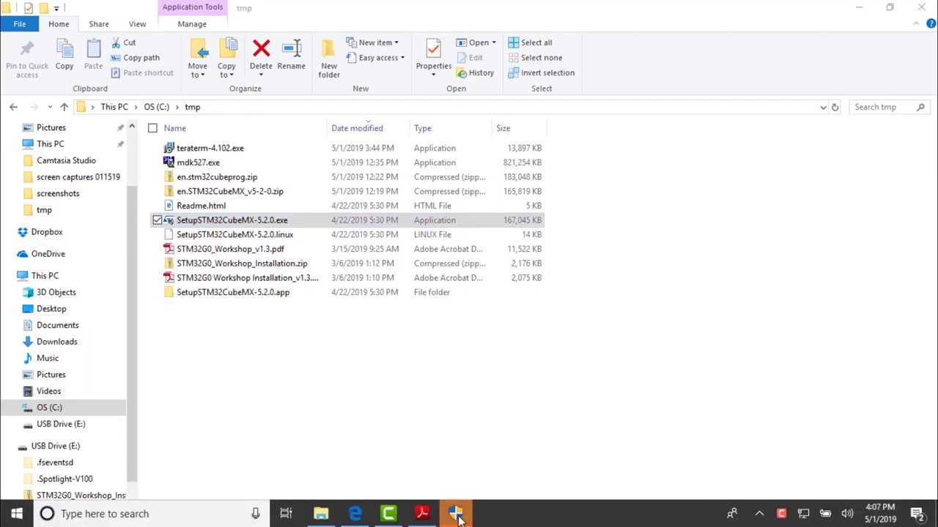
{"action": "left_click", "coordinate": [456, 515]}
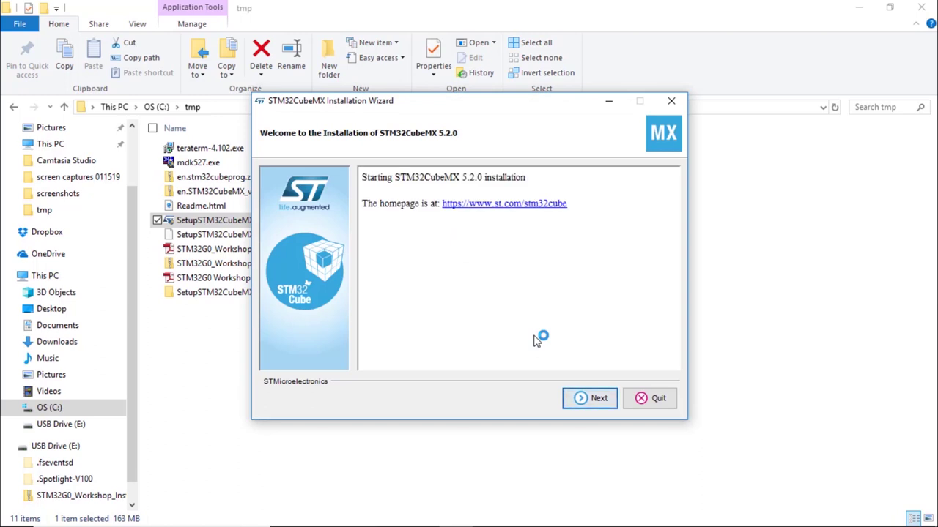
Step: Accept the STM32CubeMX license agreement, the ST privacy policy and terms of use, and consent to usage statistics collection
{"action": "left_click", "coordinate": [592, 400]}
{"action": "left_click", "coordinate": [457, 359]}
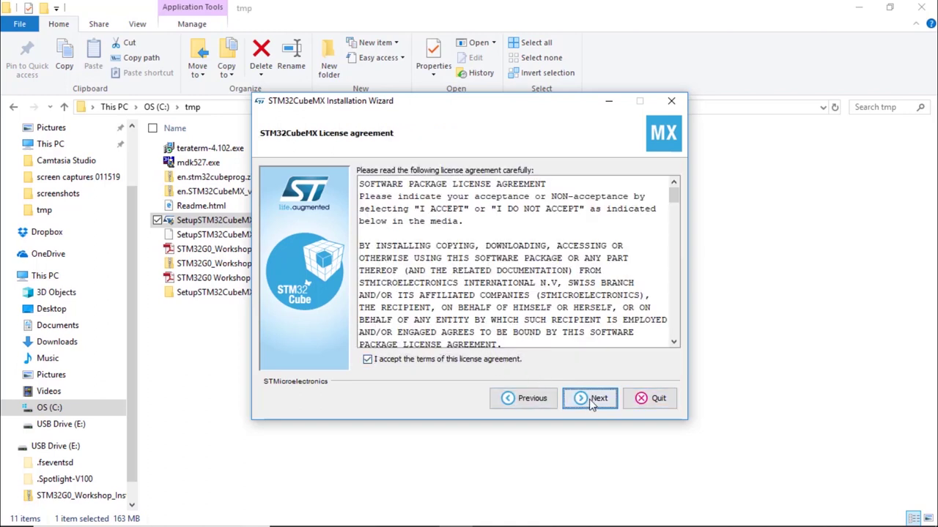
{"action": "left_click", "coordinate": [586, 402]}
{"action": "left_click", "coordinate": [364, 174]}
{"action": "left_click", "coordinate": [363, 188]}
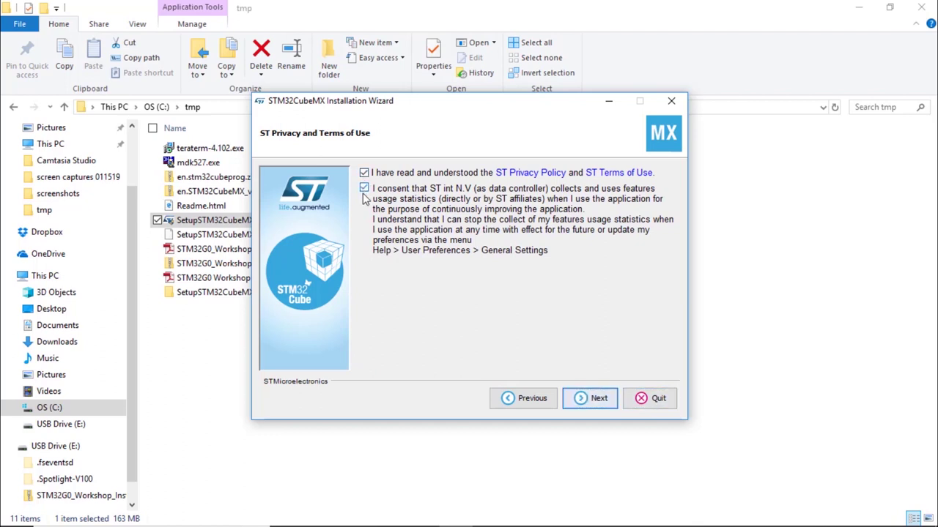
{"action": "left_click", "coordinate": [593, 402]}
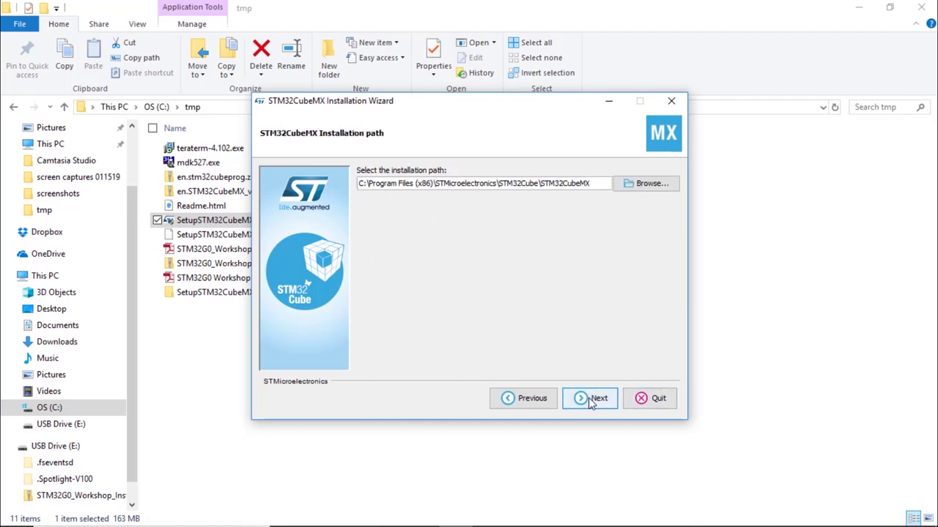
Step: Install STM32CubeMX in the new directory C:\Program Files (x86)\STMicroelectronics\STM32Cube\STM32CubeMX and finish the installation wizard
{"action": "left_click", "coordinate": [592, 402]}
{"action": "left_click", "coordinate": [494, 294]}
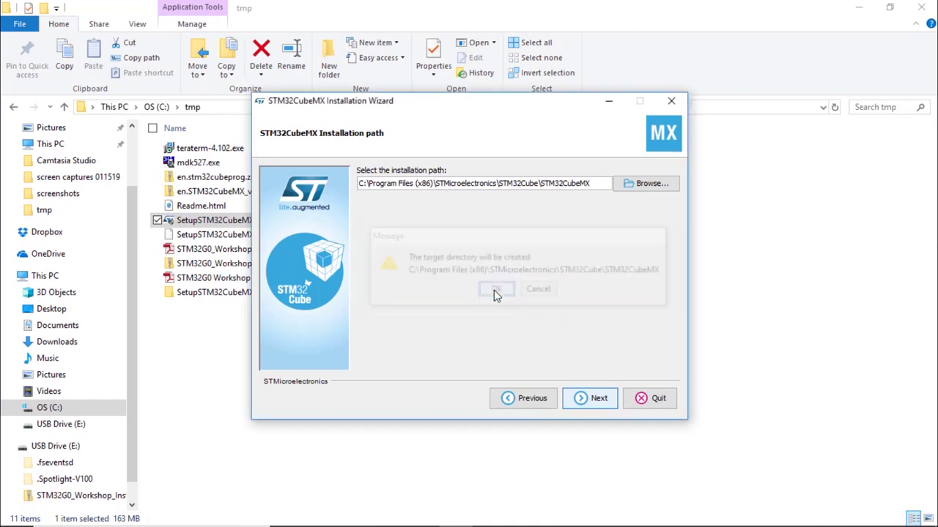
{"action": "left_click", "coordinate": [596, 401]}
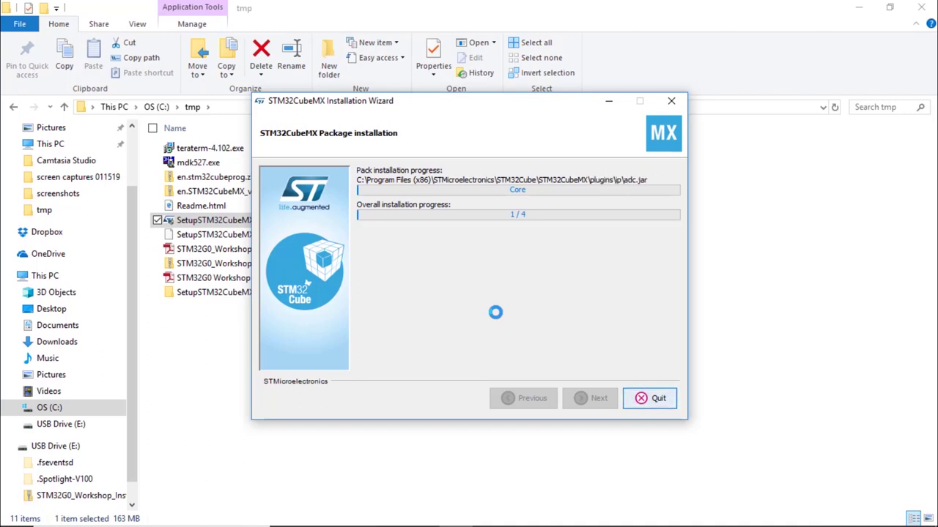
{"action": "left_click", "coordinate": [578, 404]}
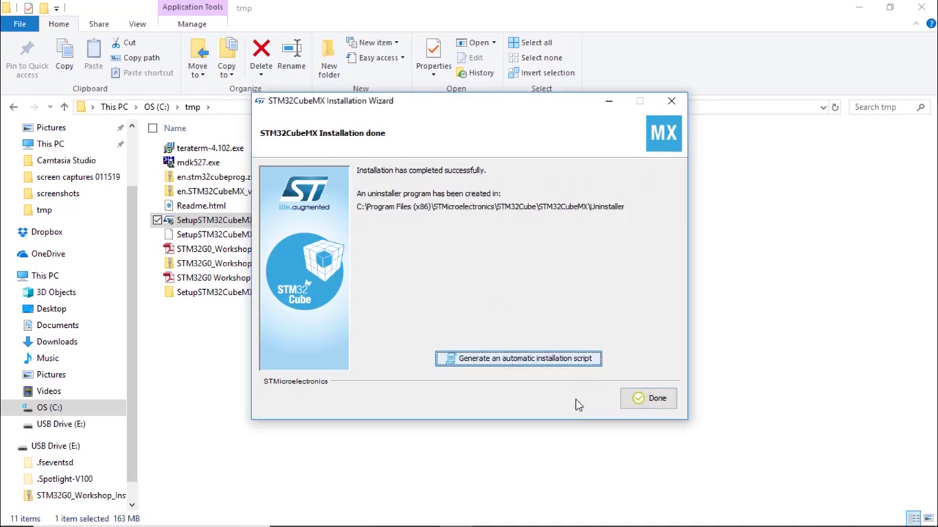
{"action": "left_click", "coordinate": [647, 400]}
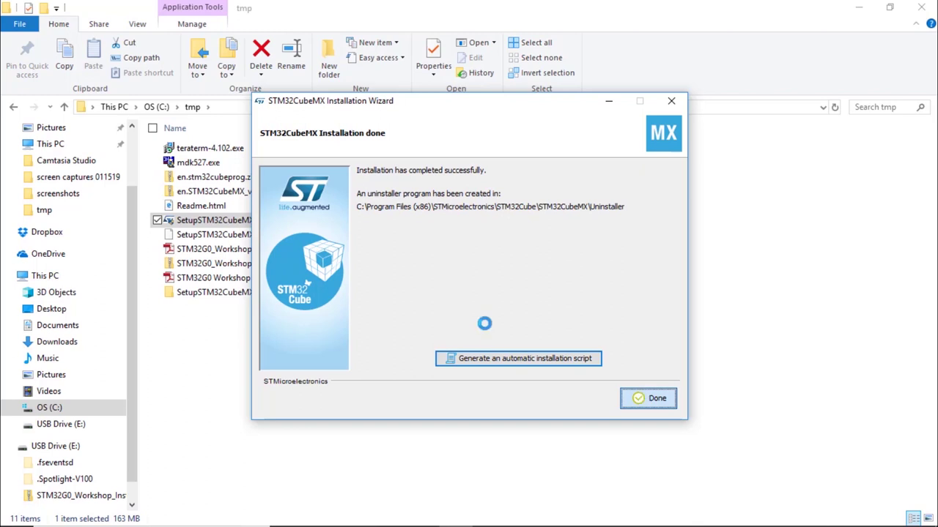
Step: Extract en.stm32cubeprog.zip directly into the tmp folder with 7-Zip
{"action": "left_click", "coordinate": [196, 179]}
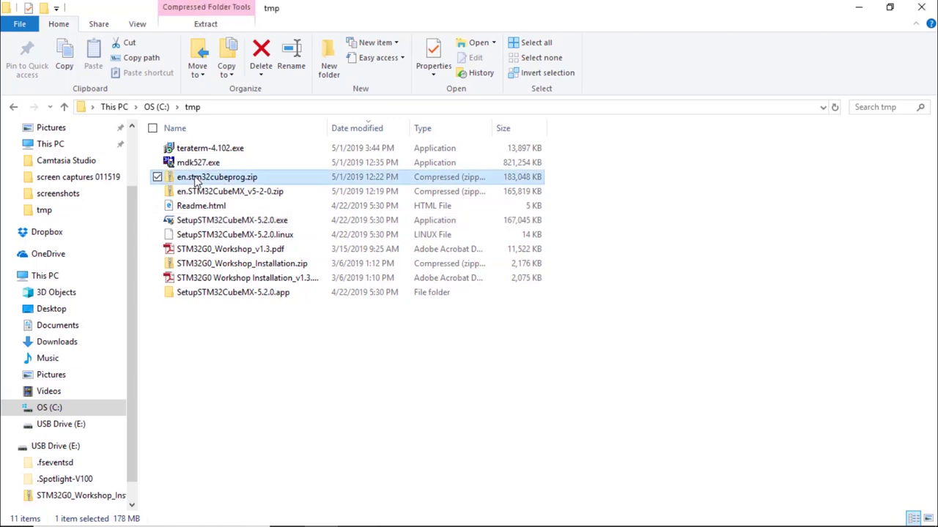
{"action": "right_click", "coordinate": [196, 178]}
{"action": "mouse_move", "coordinate": [137, 236]}
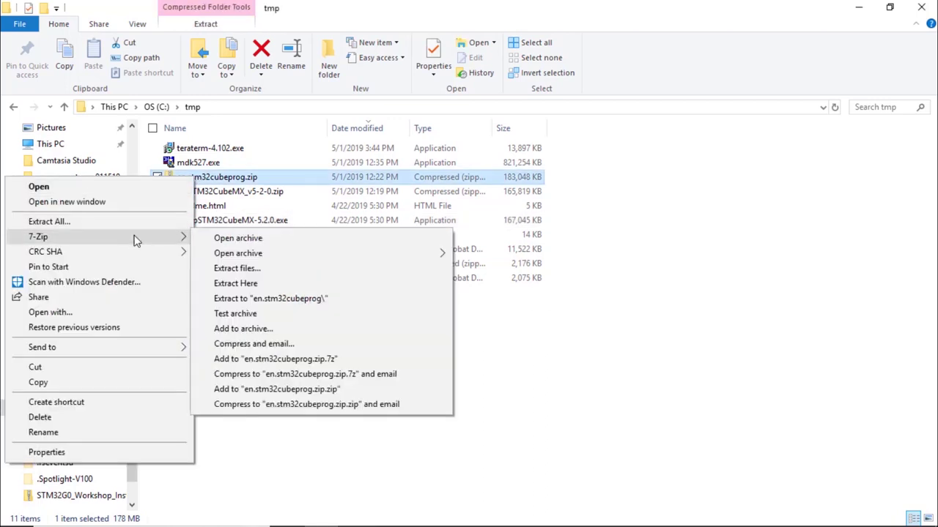
{"action": "left_click", "coordinate": [251, 281]}
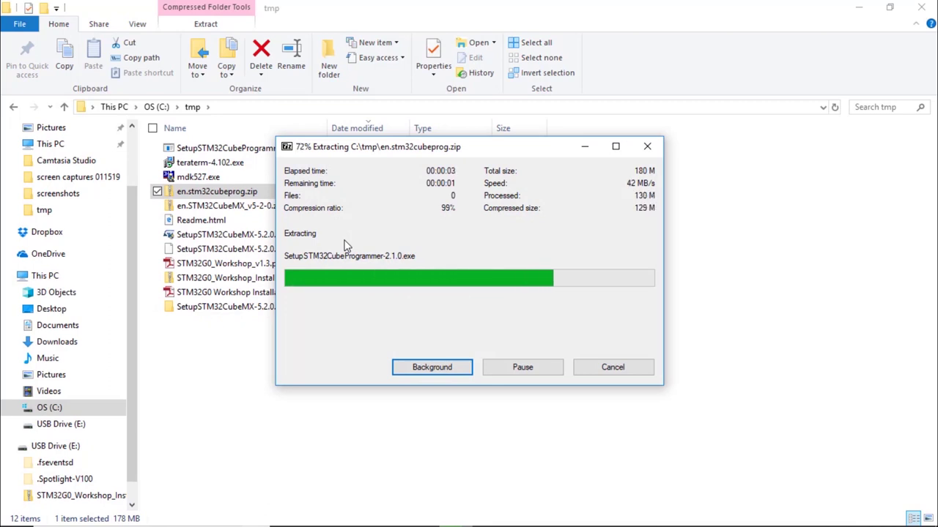
Step: Run SetupSTM32CubeProgrammer-2.1.0.exe from the tmp folder as administrator
{"action": "left_click", "coordinate": [254, 151]}
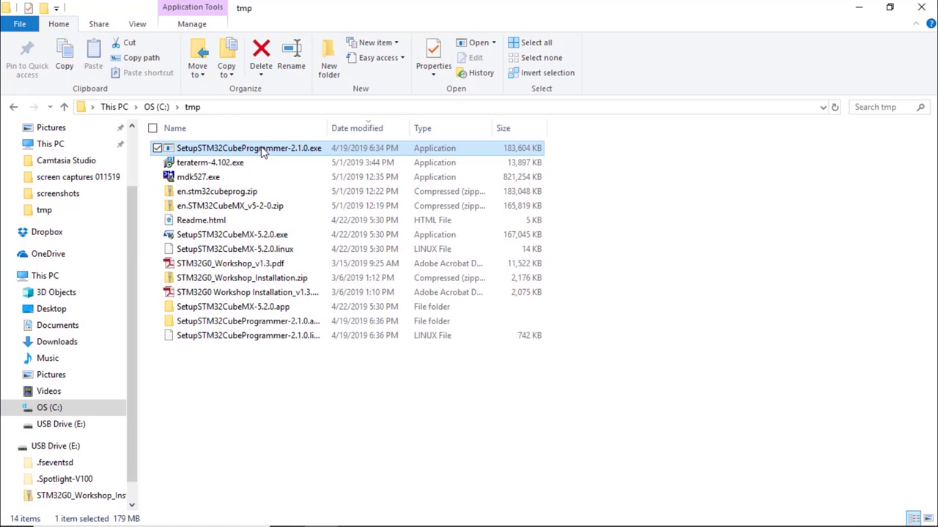
{"action": "right_click", "coordinate": [262, 150]}
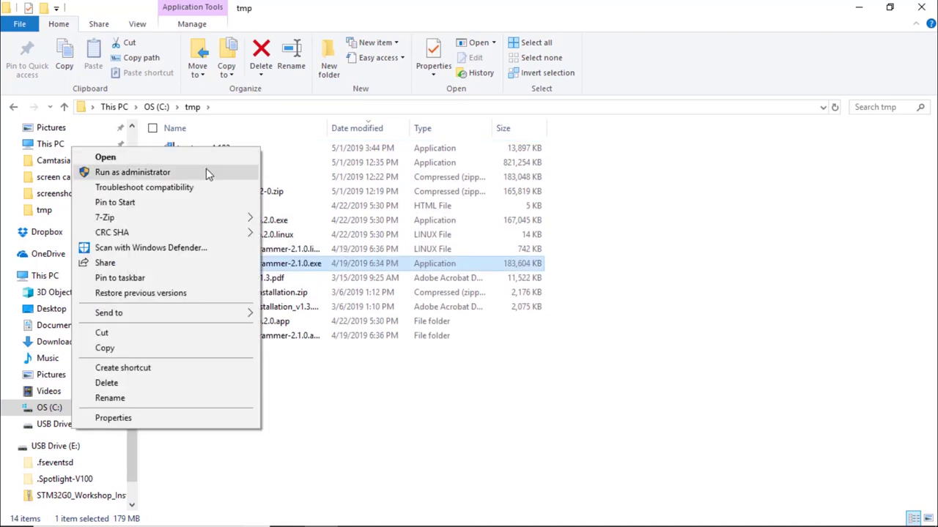
{"action": "left_click", "coordinate": [322, 16]}
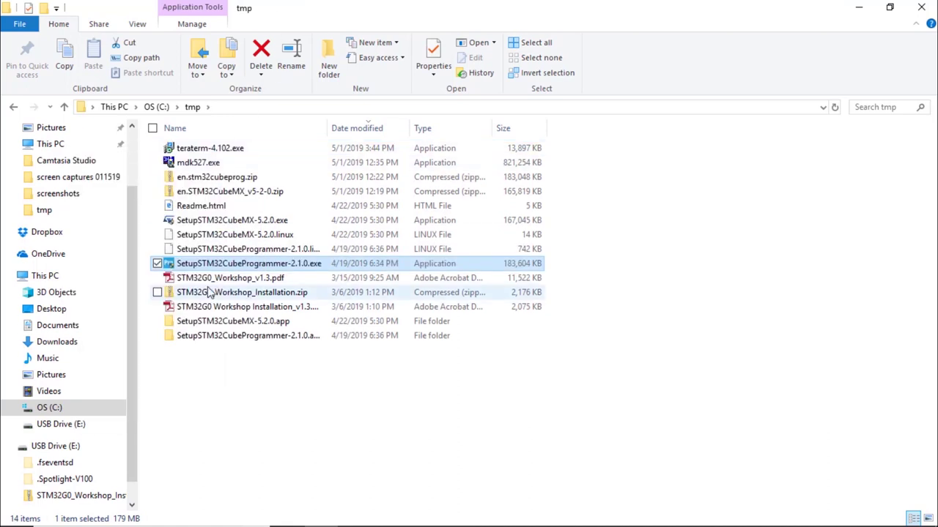
{"action": "right_click", "coordinate": [252, 268]}
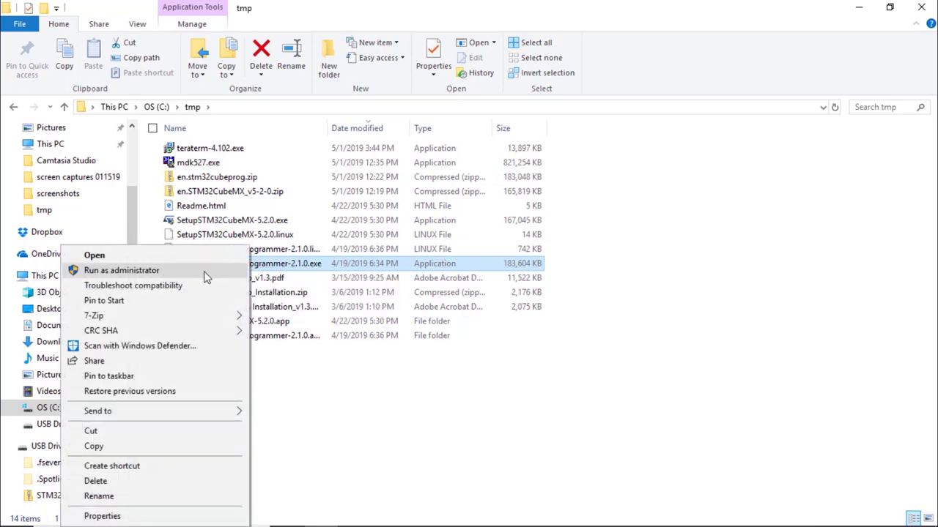
{"action": "left_click", "coordinate": [156, 274]}
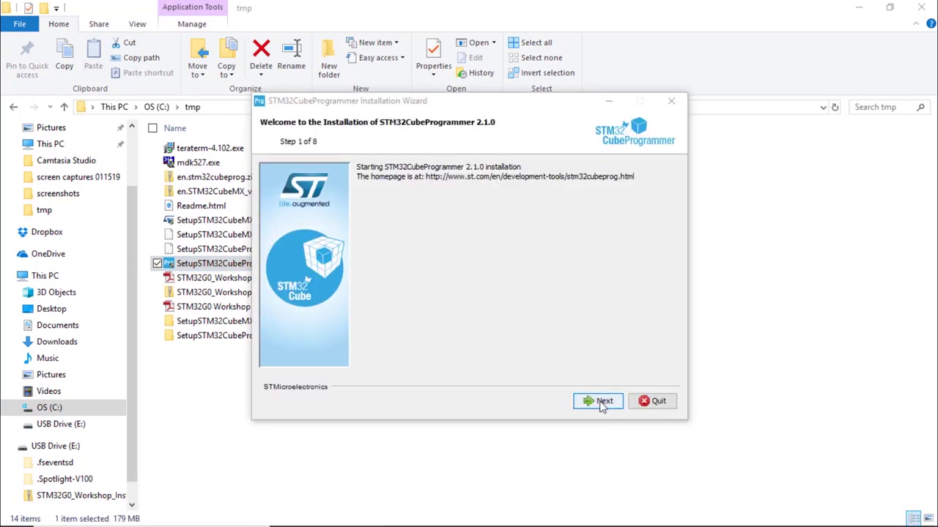
Step: Proceed past the welcome and information pages of the STM32CubeProgrammer setup and accept the ST license agreement
{"action": "left_click", "coordinate": [601, 402]}
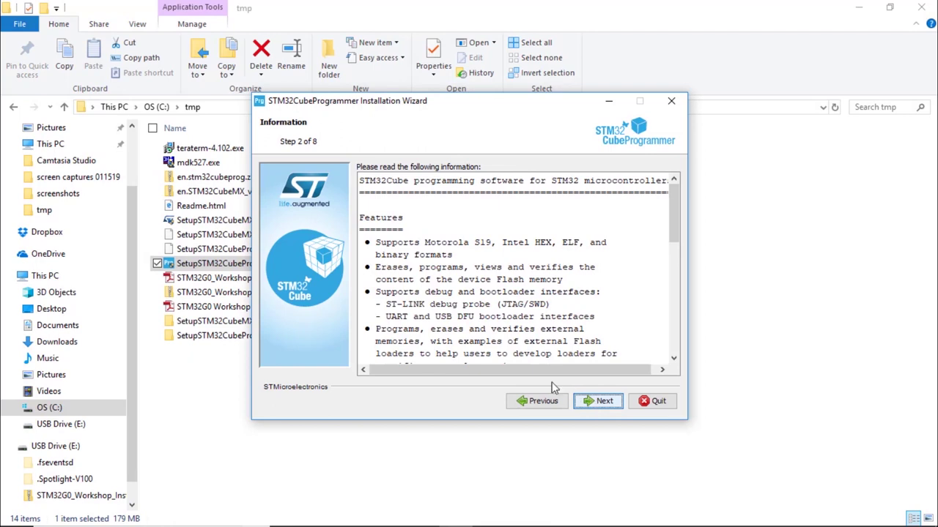
{"action": "left_click", "coordinate": [599, 401]}
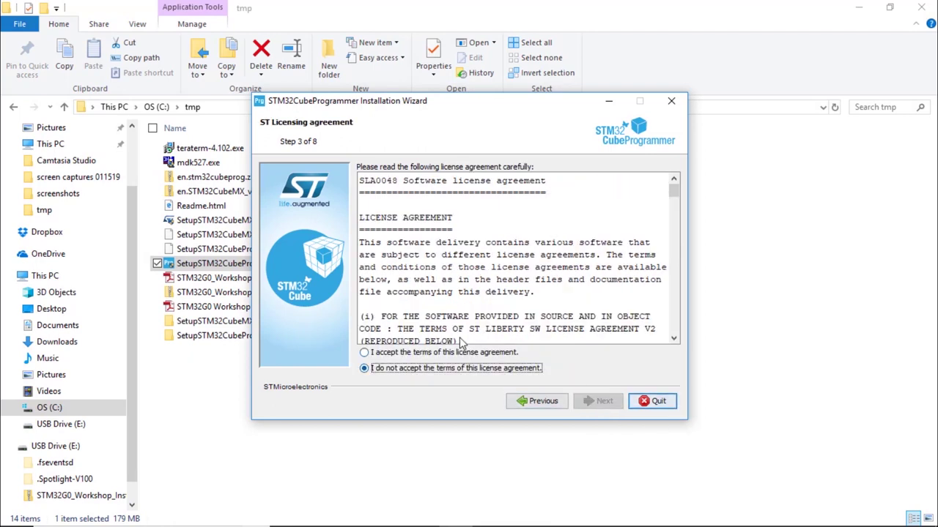
{"action": "left_click", "coordinate": [461, 352]}
{"action": "left_click", "coordinate": [599, 401]}
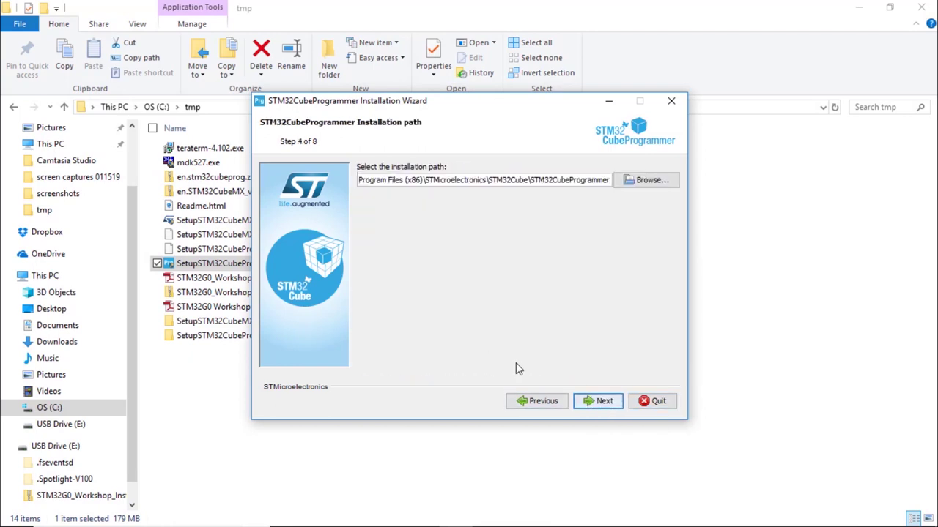
Step: Install STM32CubeProgrammer with Core Files, STM32CubeProgrammer and SigningTool and Keygen in the prefilled STM32Cube\STM32CubeProgrammer directory, and finish the wizard
{"action": "left_click", "coordinate": [599, 402]}
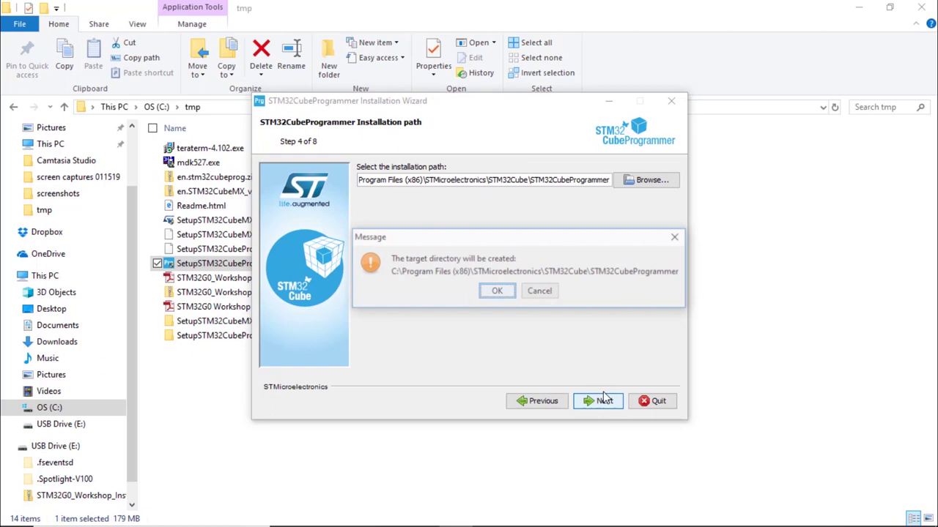
{"action": "left_click", "coordinate": [497, 291]}
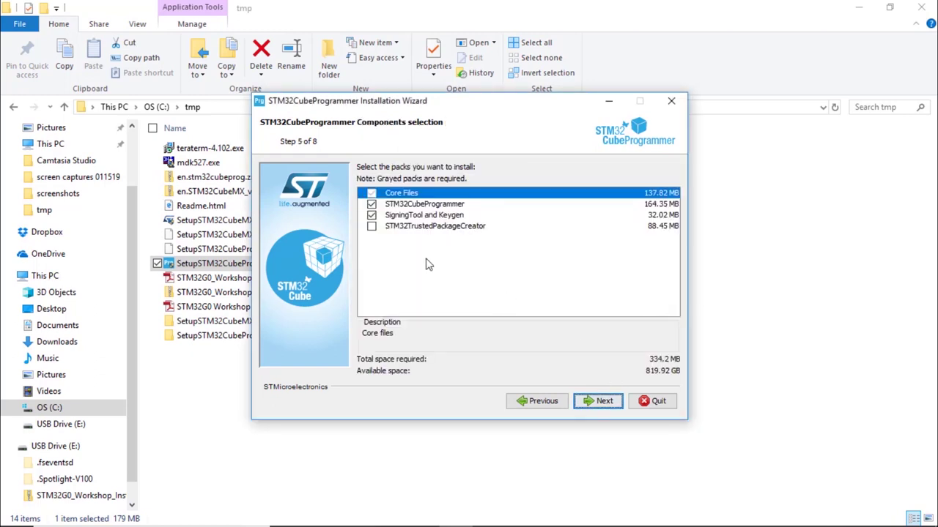
{"action": "left_click", "coordinate": [602, 404]}
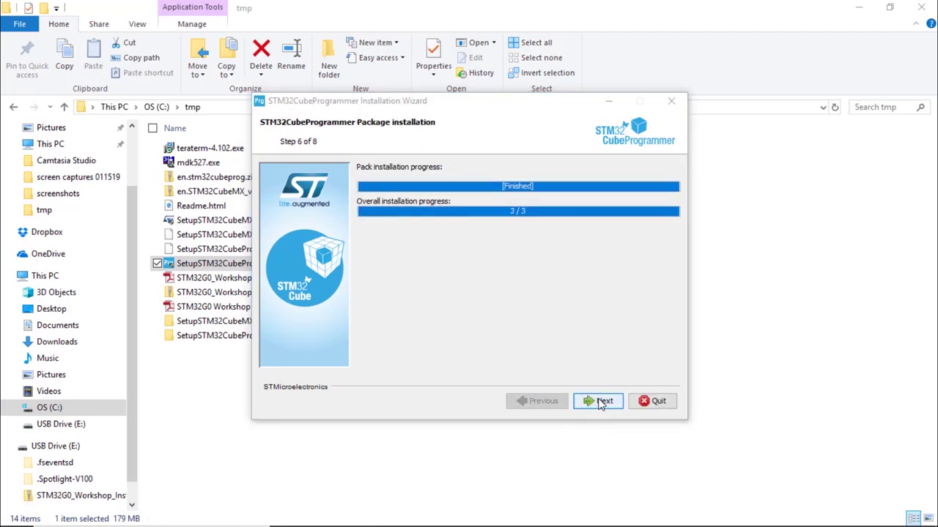
{"action": "left_click", "coordinate": [601, 403]}
{"action": "left_click", "coordinate": [590, 402]}
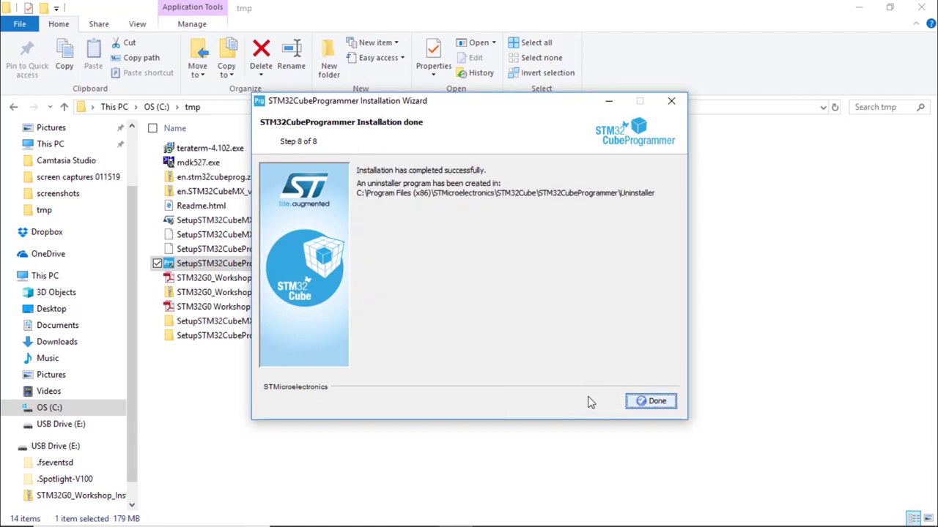
{"action": "left_click", "coordinate": [646, 403]}
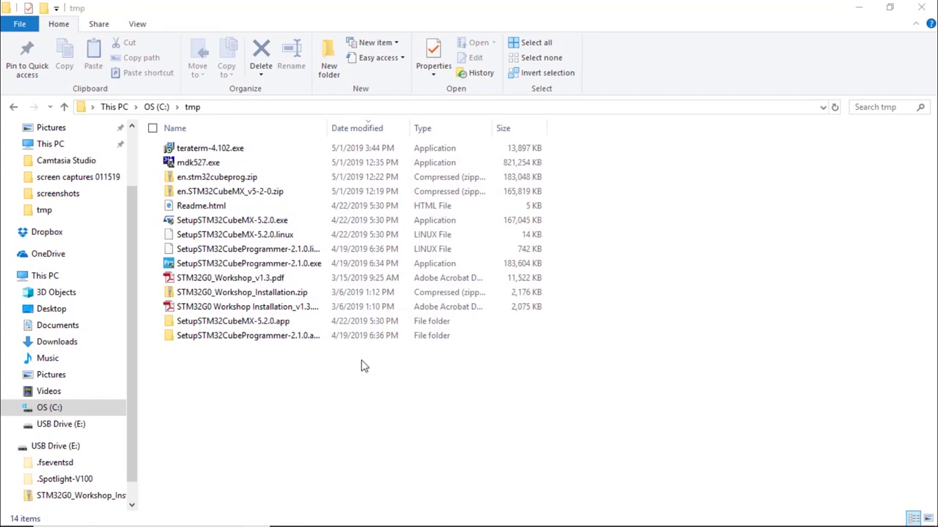
Step: Show the desktop and check the shortcuts for Tera Term, Keil uVision5, STM32CubeMX and STM32CubeProgrammer
{"action": "left_click_drag", "start_coordinate": [283, 373], "coordinate": [149, 142]}
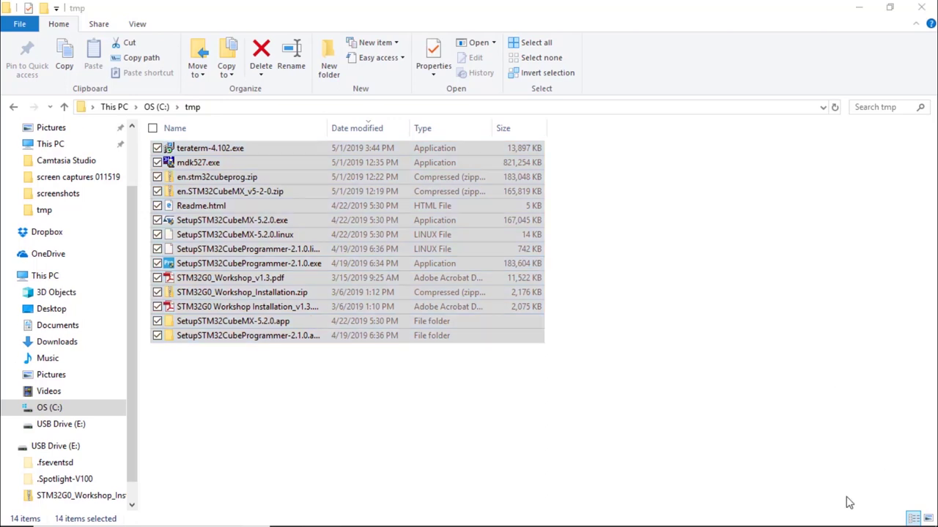
{"action": "mouse_move", "coordinate": [850, 526]}
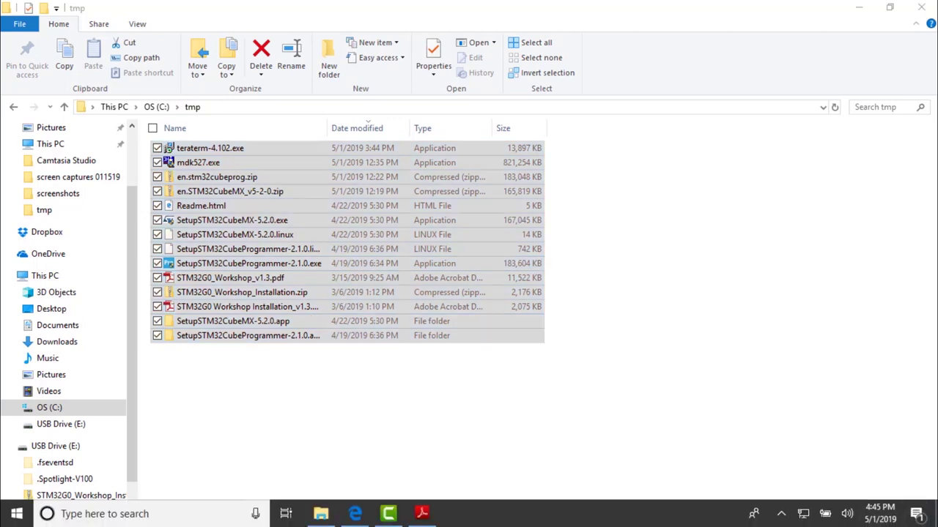
{"action": "left_click", "coordinate": [935, 514]}
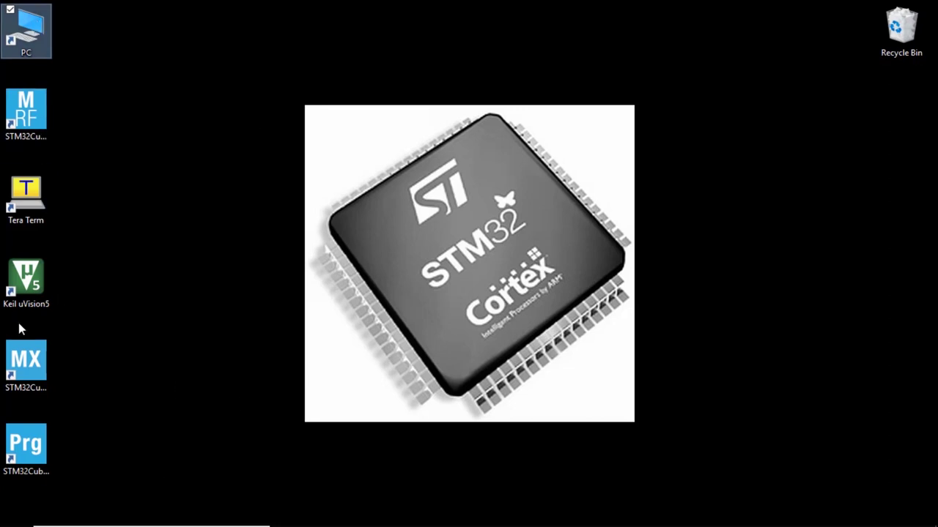
{"action": "left_click", "coordinate": [30, 207]}
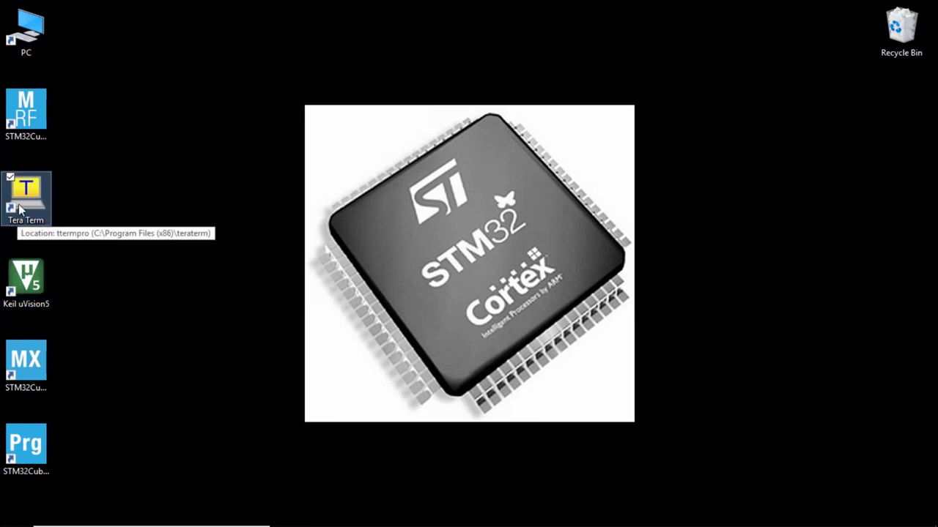
{"action": "left_click", "coordinate": [30, 290]}
{"action": "left_click", "coordinate": [33, 369]}
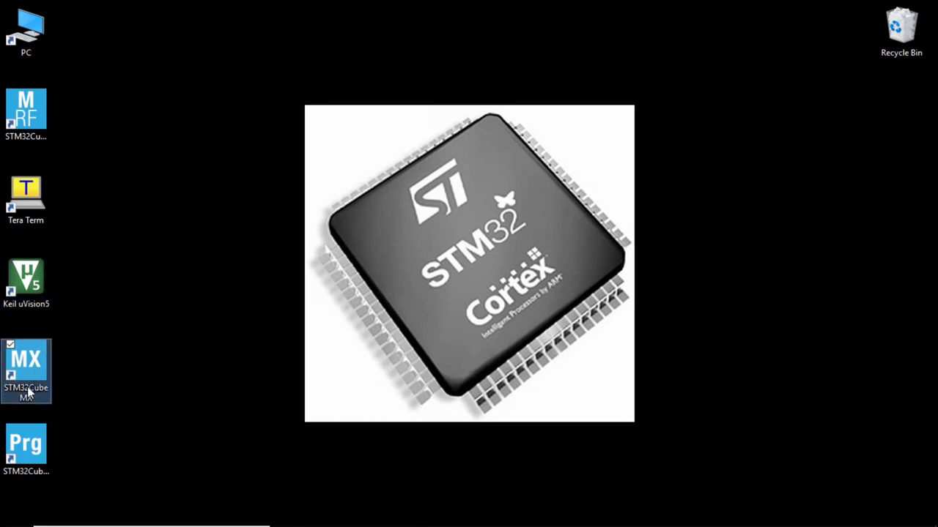
{"action": "left_click", "coordinate": [26, 462]}
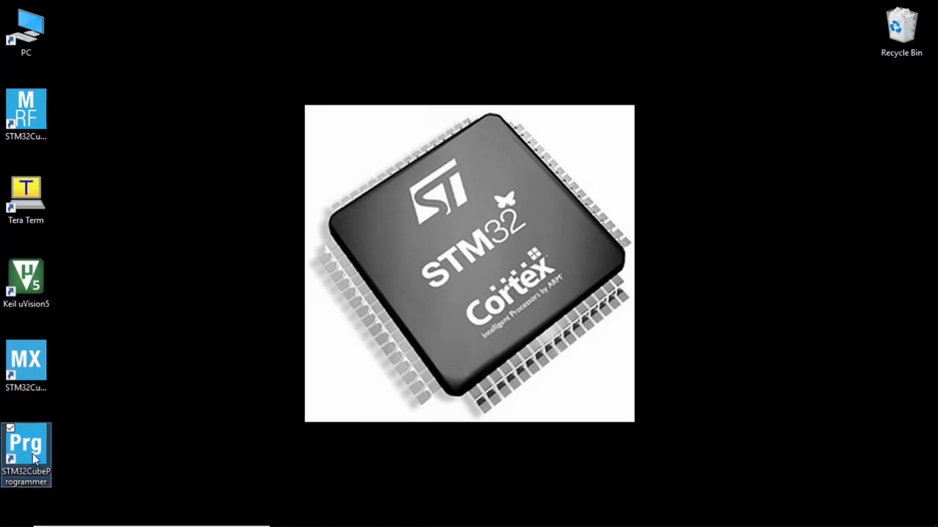
Step: Run STM32CubeMX from its desktop shortcut as administrator
{"action": "left_click", "coordinate": [34, 364]}
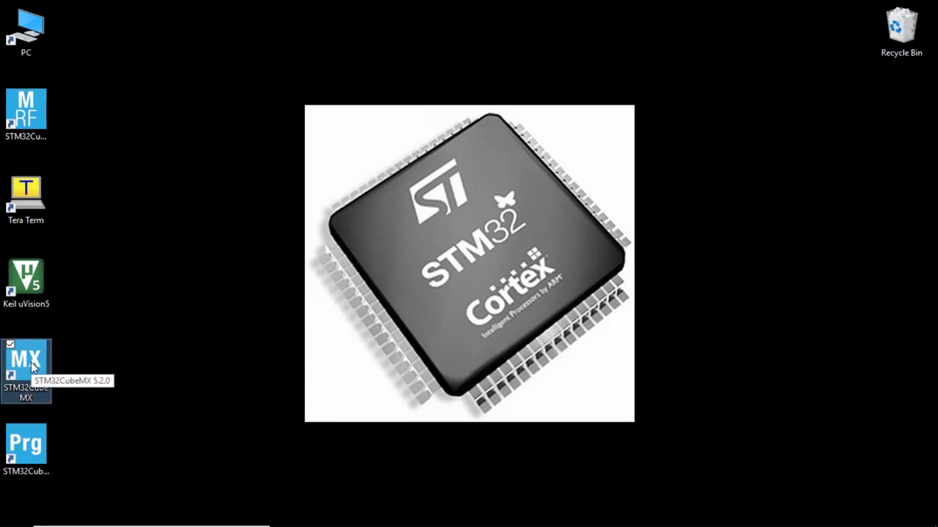
{"action": "right_click", "coordinate": [30, 370]}
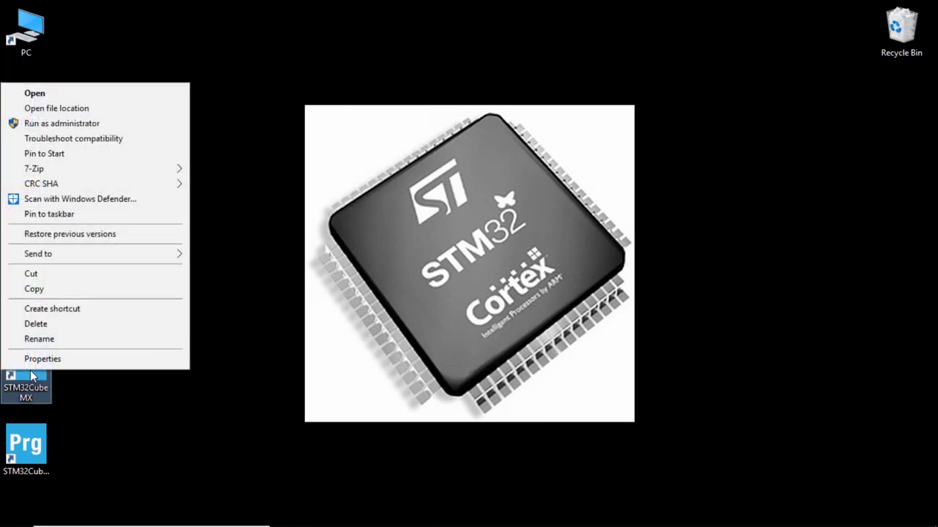
{"action": "left_click", "coordinate": [51, 124]}
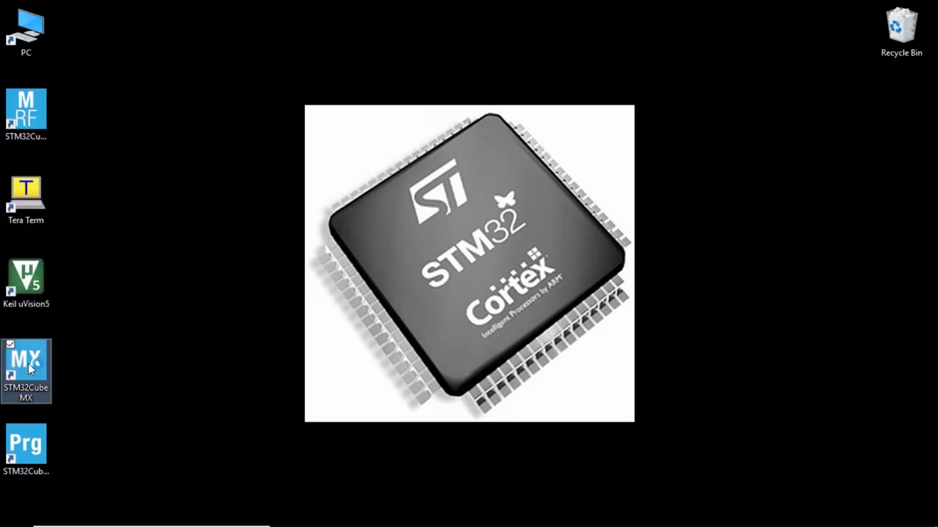
{"action": "left_click", "coordinate": [279, 249]}
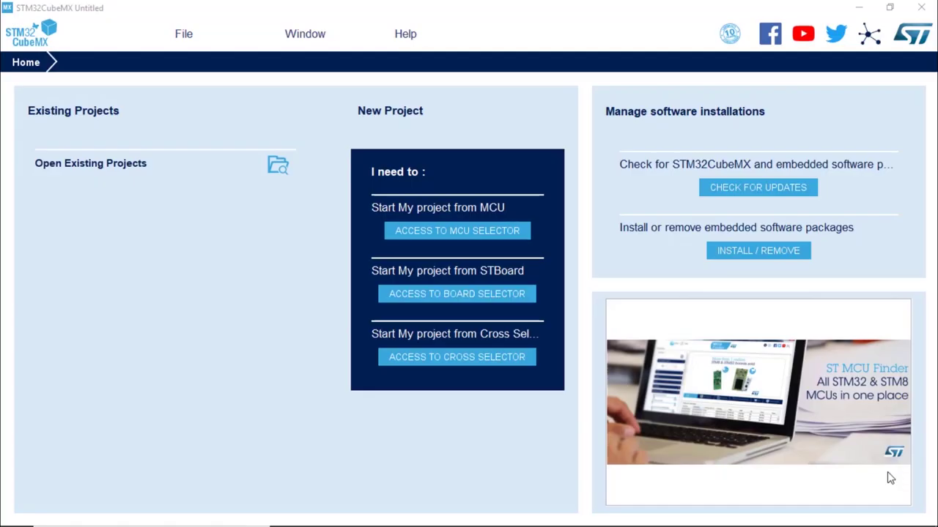
Step: Install version 1.2.0 of the STM32Cube MCU Package for STM32G0 Series from the Embedded Software Packages Manager, and close STM32CubeMX
{"action": "left_click", "coordinate": [404, 36]}
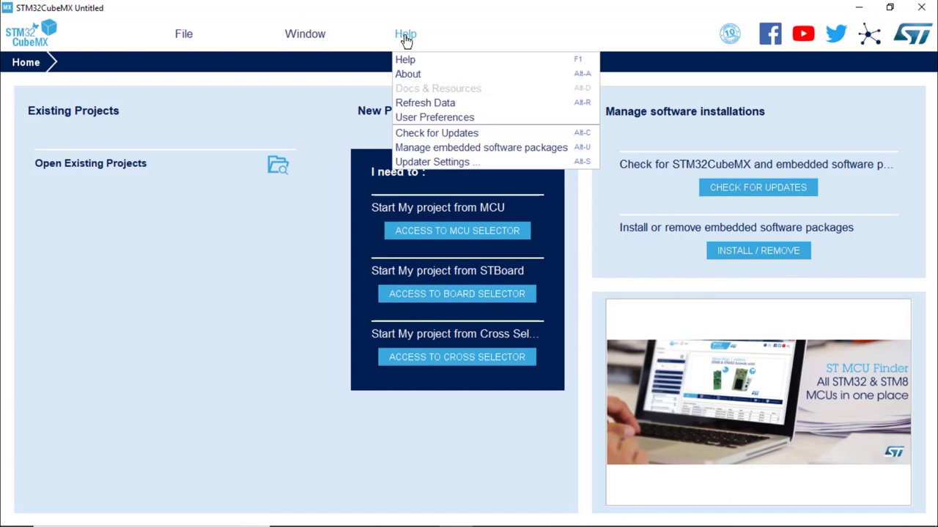
{"action": "left_click", "coordinate": [419, 149]}
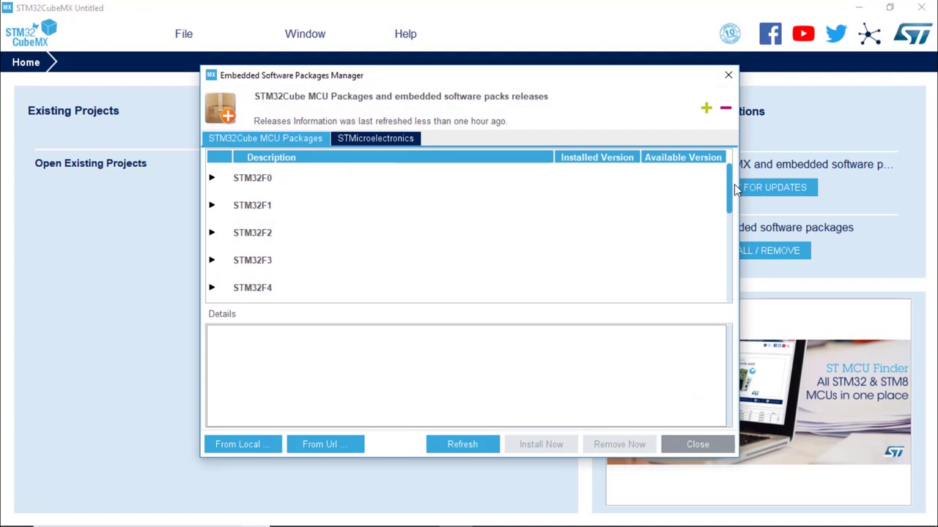
{"action": "left_click_drag", "start_coordinate": [733, 187], "coordinate": [738, 228]}
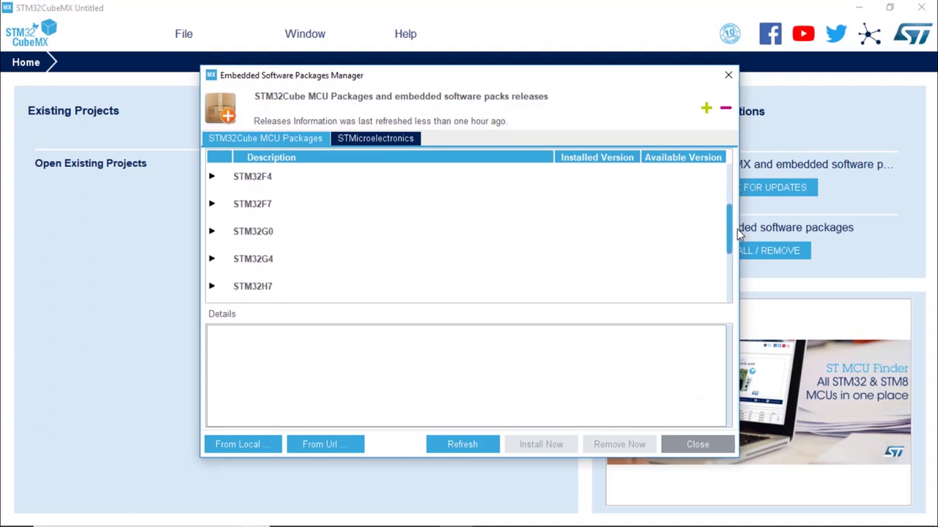
{"action": "left_click", "coordinate": [212, 232]}
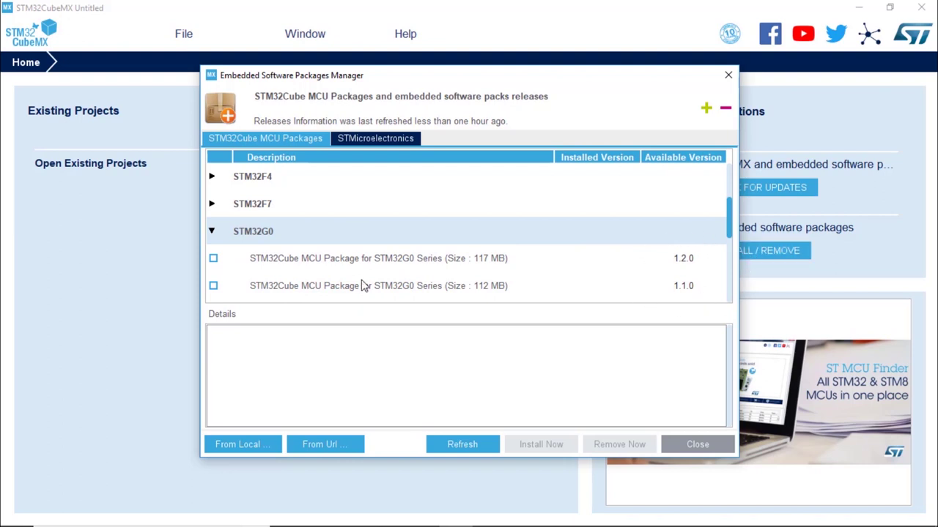
{"action": "left_click", "coordinate": [213, 260]}
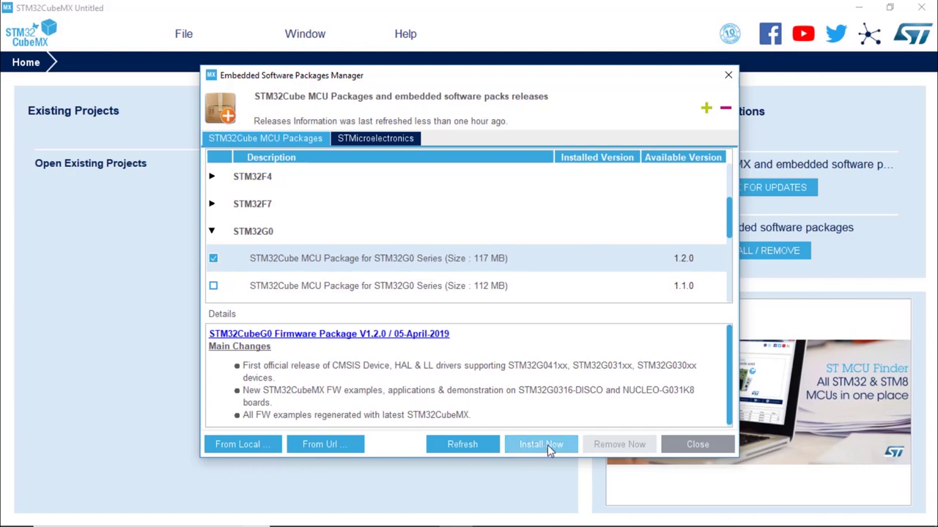
{"action": "left_click", "coordinate": [547, 445]}
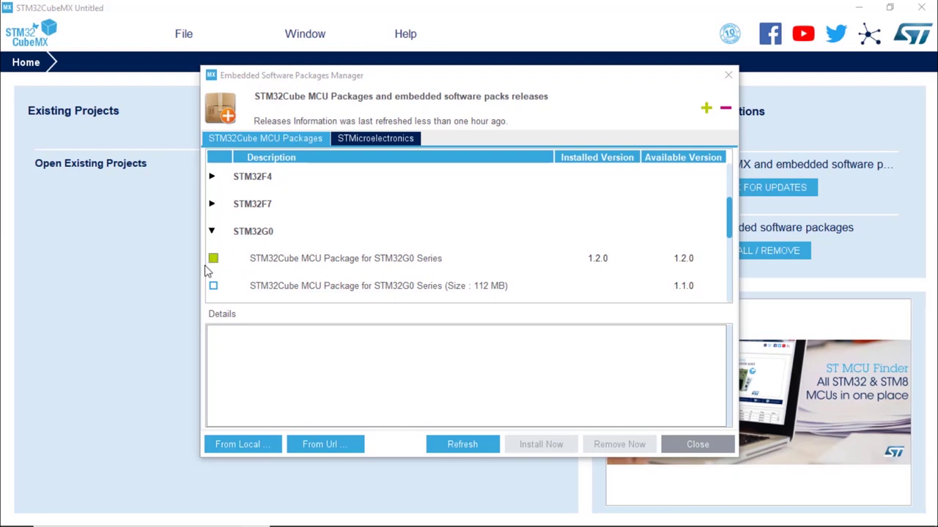
{"action": "left_click", "coordinate": [692, 445]}
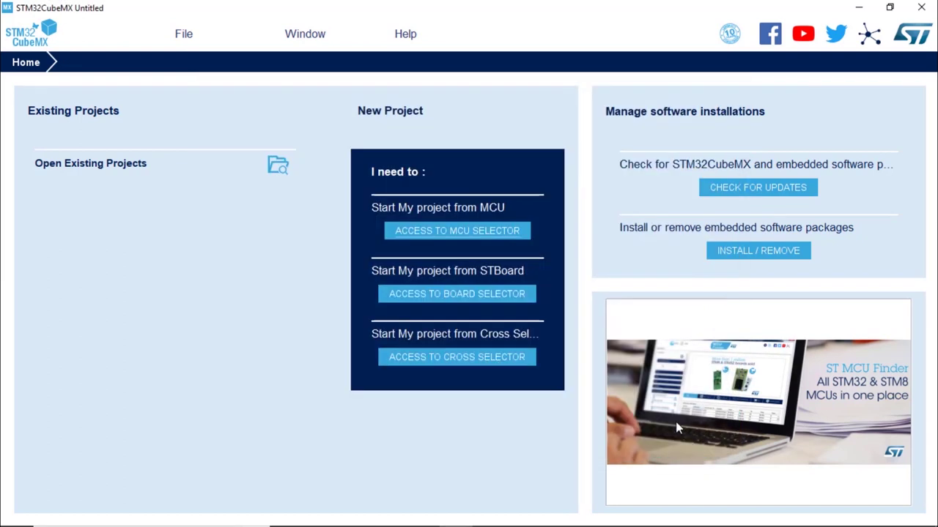
{"action": "left_click", "coordinate": [921, 8]}
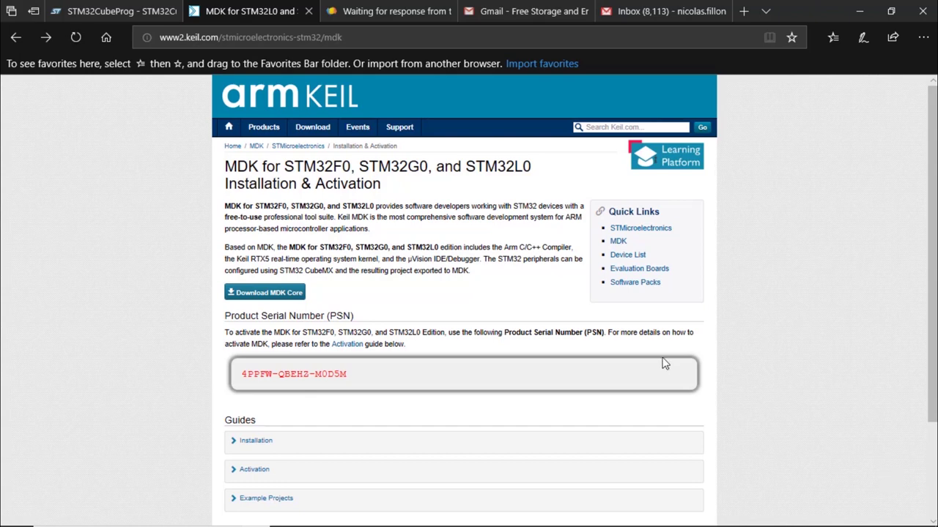
Step: Examine the address of the Keil MDK installation and activation page, www2.keil.com/stmicroelectronics-stm32/mdk, in the browser
{"action": "left_click", "coordinate": [354, 36]}
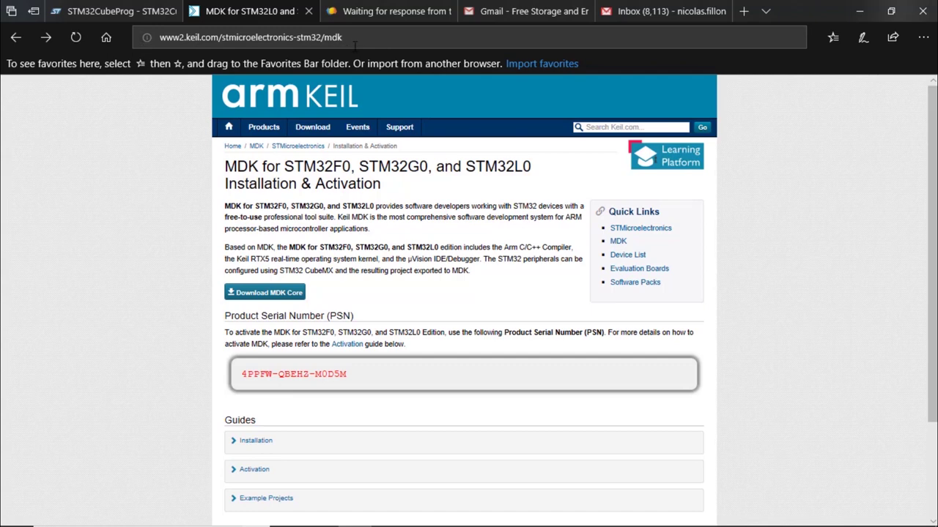
{"action": "left_click_drag", "start_coordinate": [355, 40], "coordinate": [154, 39]}
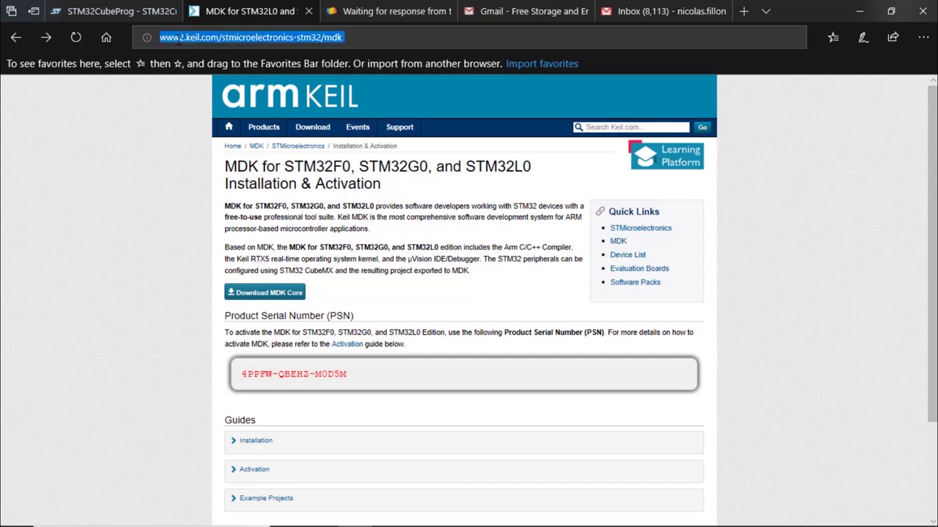
{"action": "left_click", "coordinate": [183, 38]}
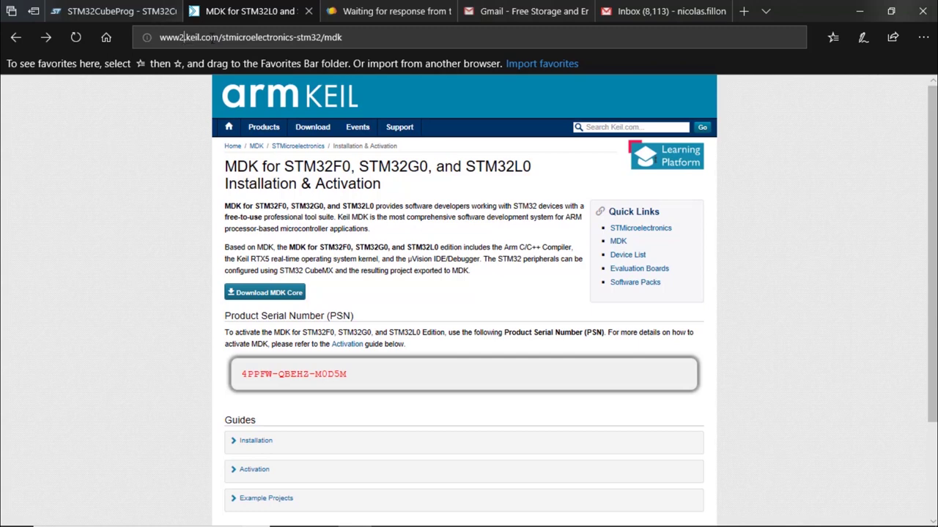
{"action": "left_click_drag", "start_coordinate": [220, 38], "coordinate": [349, 39]}
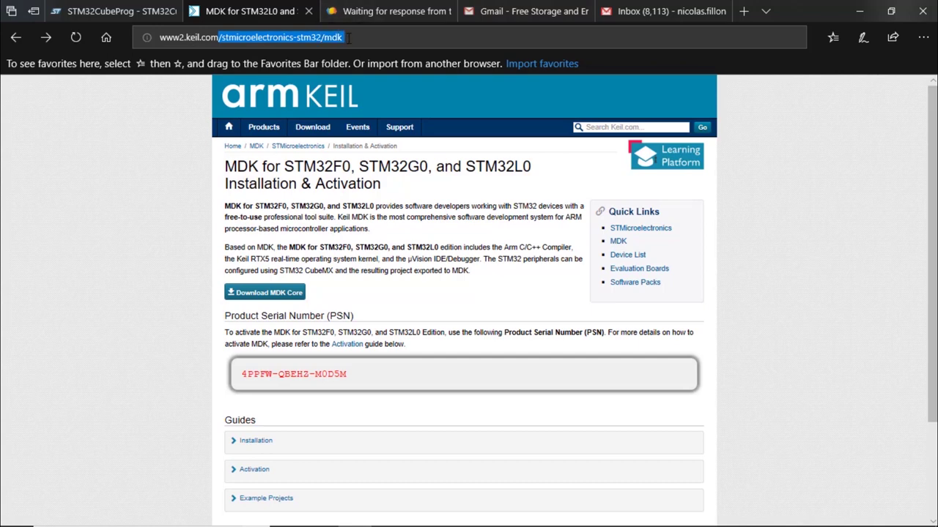
{"action": "left_click", "coordinate": [349, 38]}
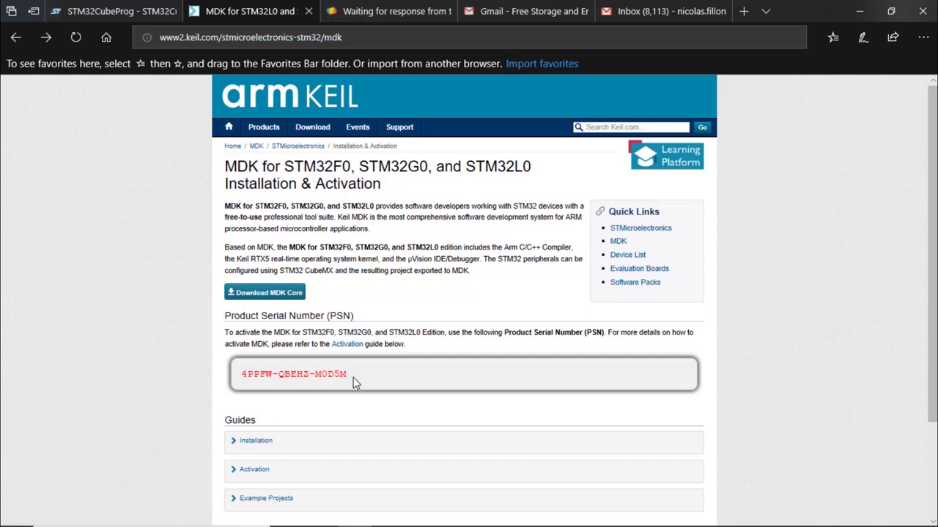
Step: Copy the Product Serial Number (PSN) from the Keil MDK for STM32F0, STM32G0, and STM32L0 page
{"action": "left_click_drag", "start_coordinate": [352, 377], "coordinate": [235, 373]}
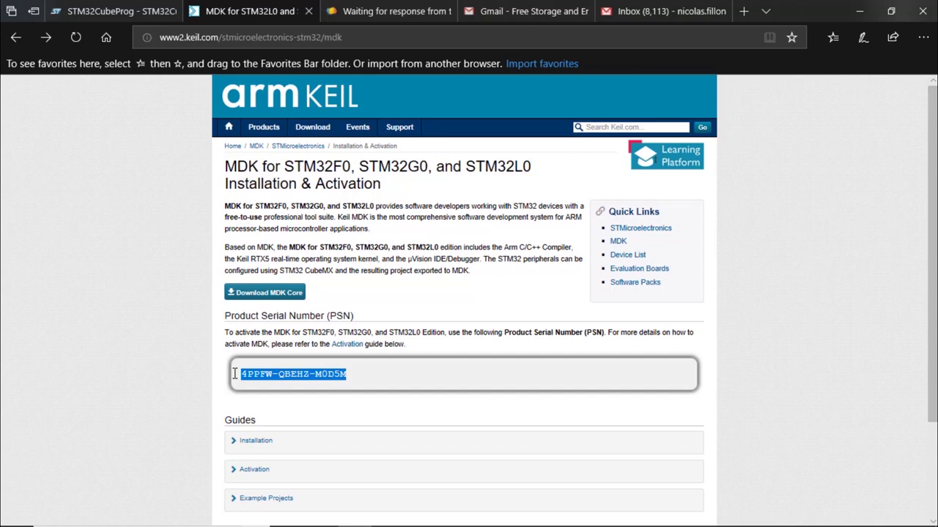
{"action": "left_click", "coordinate": [359, 379]}
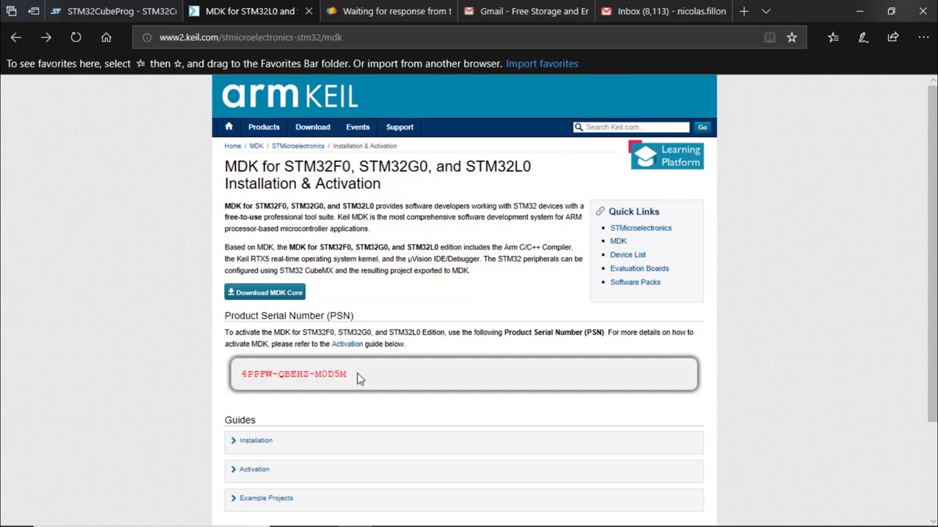
{"action": "left_click_drag", "start_coordinate": [368, 382], "coordinate": [239, 375]}
{"action": "left_click", "coordinate": [383, 391]}
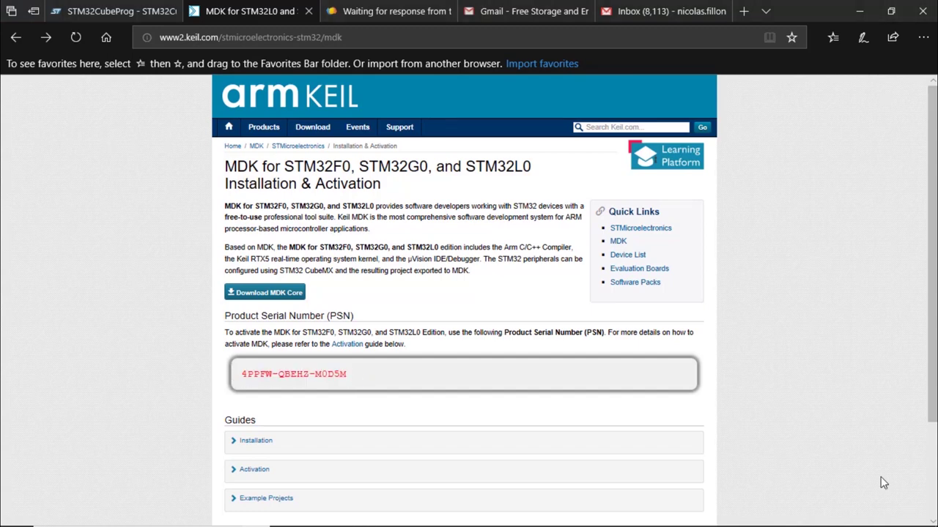
{"action": "left_click_drag", "start_coordinate": [352, 379], "coordinate": [236, 378]}
{"action": "right_click", "coordinate": [257, 377]}
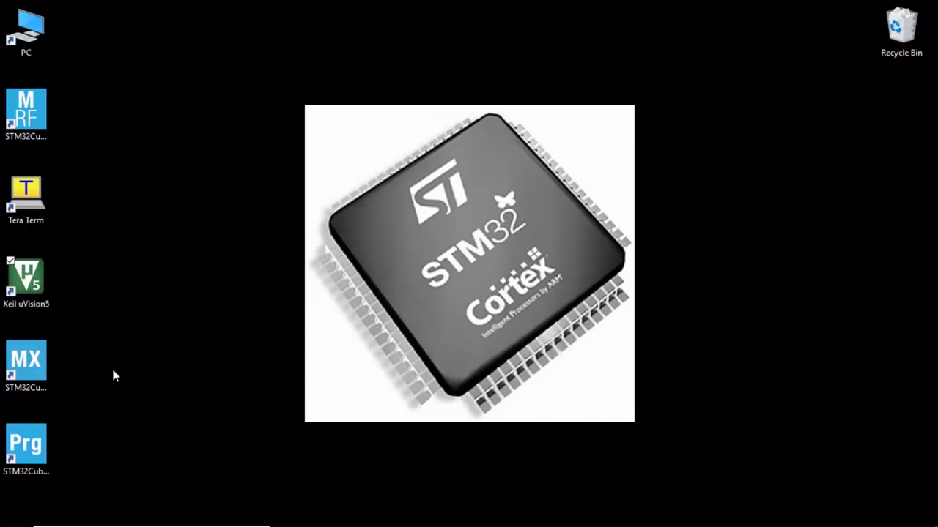
Step: Launch Keil uVision5 from its desktop shortcut and open the Single-User License settings in License Management
{"action": "right_click", "coordinate": [25, 285]}
{"action": "left_click", "coordinate": [49, 281]}
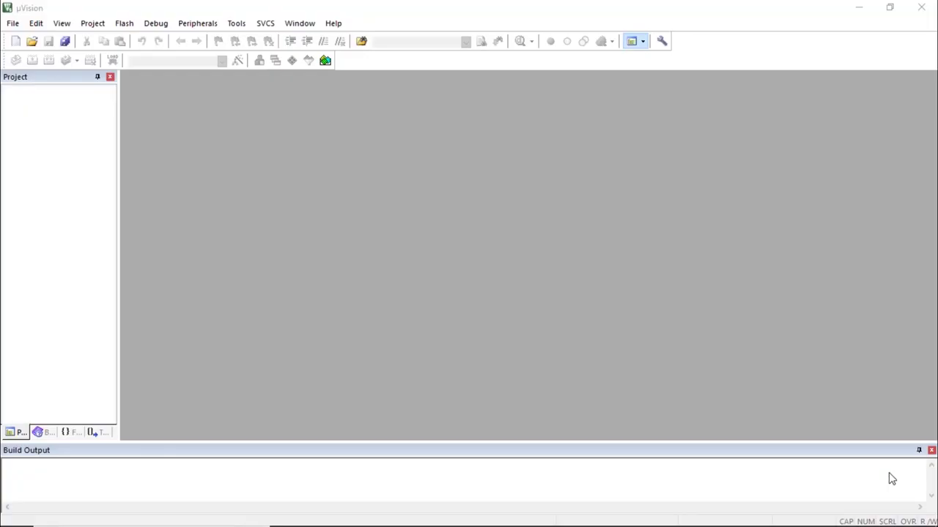
{"action": "left_click", "coordinate": [13, 25]}
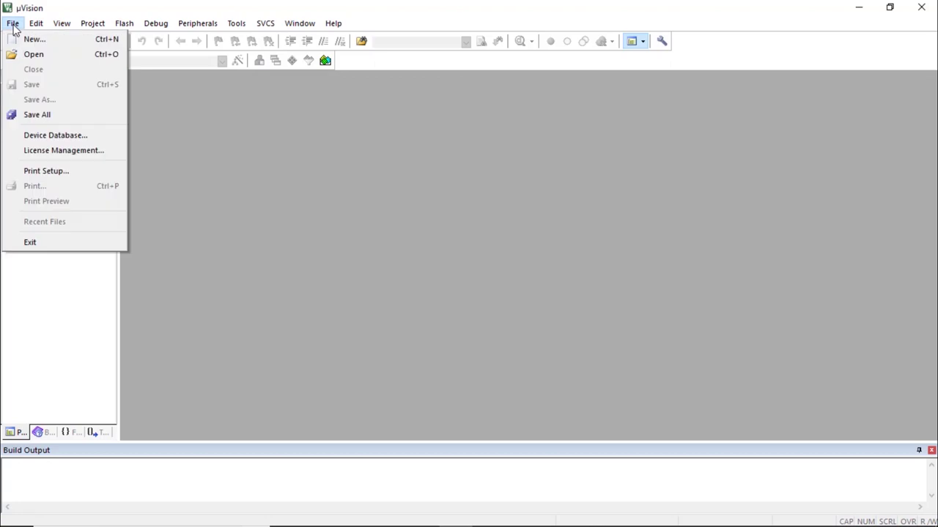
{"action": "left_click", "coordinate": [60, 155]}
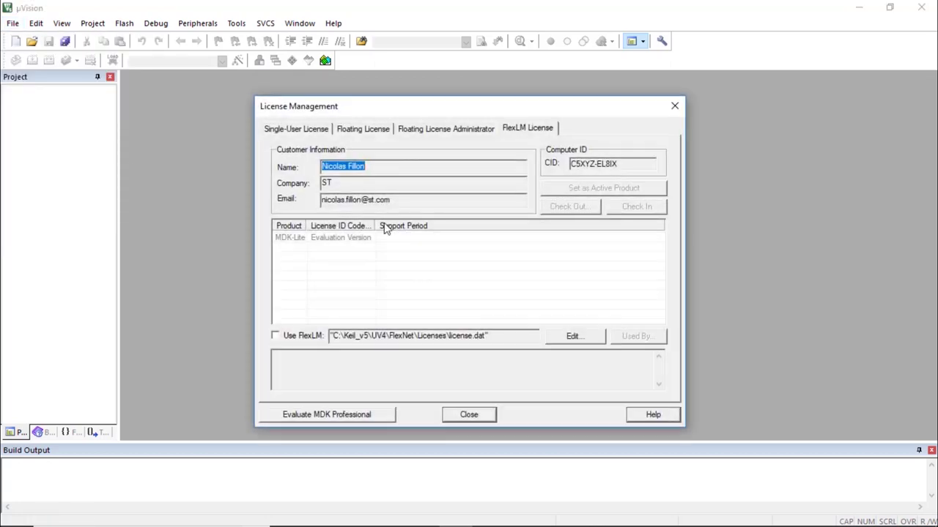
{"action": "left_click", "coordinate": [291, 134]}
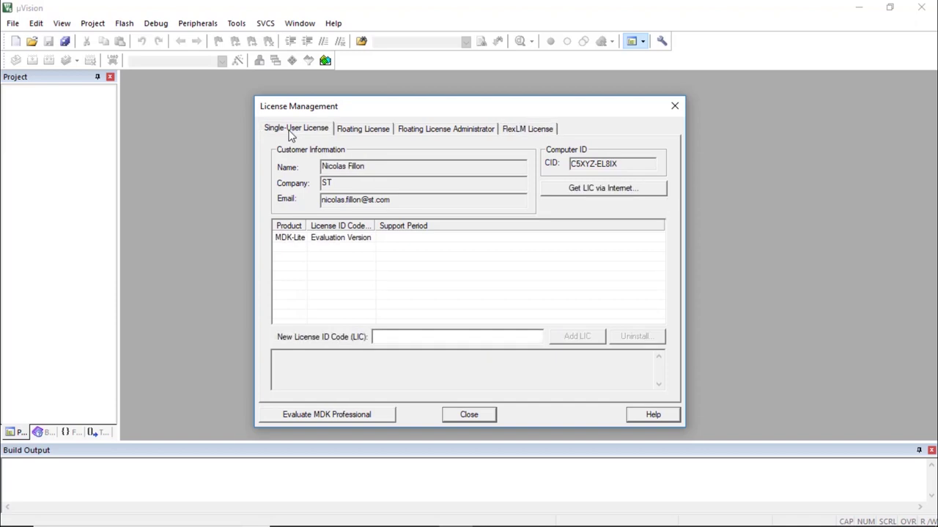
Step: Request a license code over the Internet and paste the copied Product Serial Number (PSN) into Keil's Single-User License web form
{"action": "left_click", "coordinate": [585, 190]}
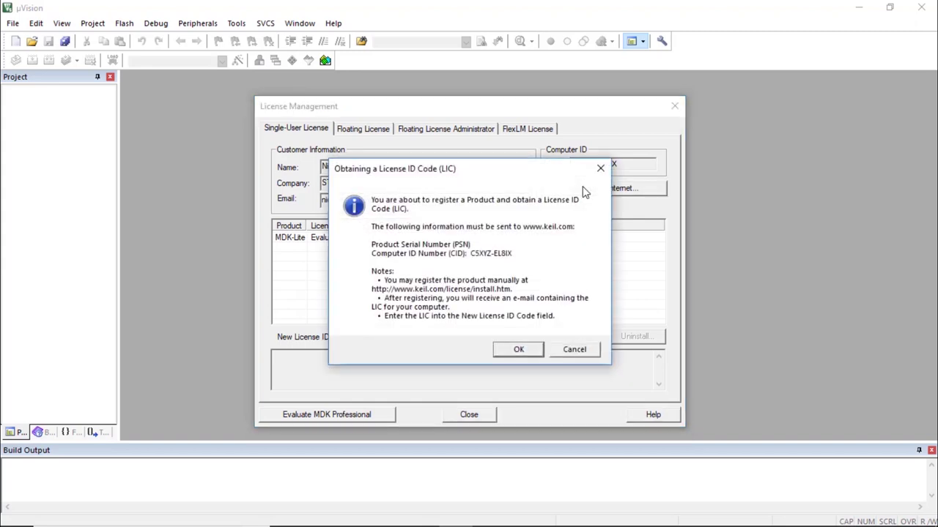
{"action": "left_click", "coordinate": [520, 350]}
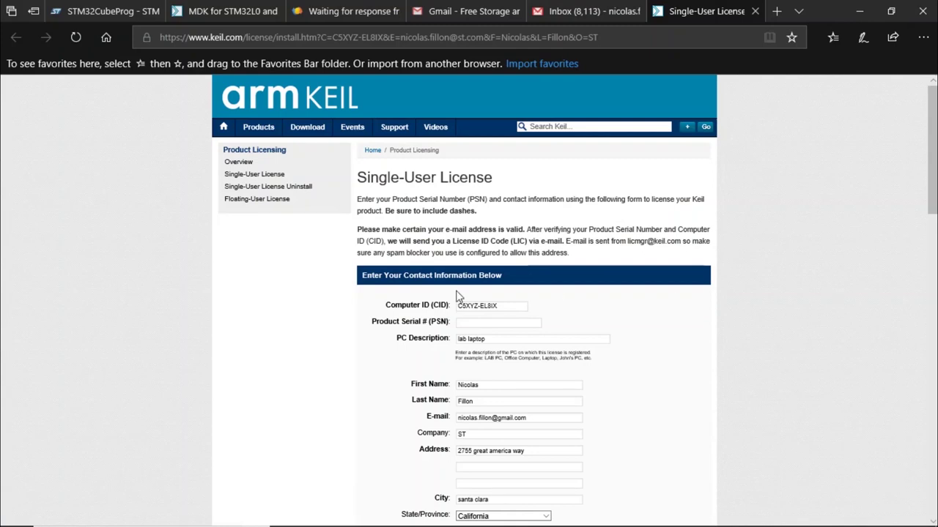
{"action": "left_click", "coordinate": [482, 324]}
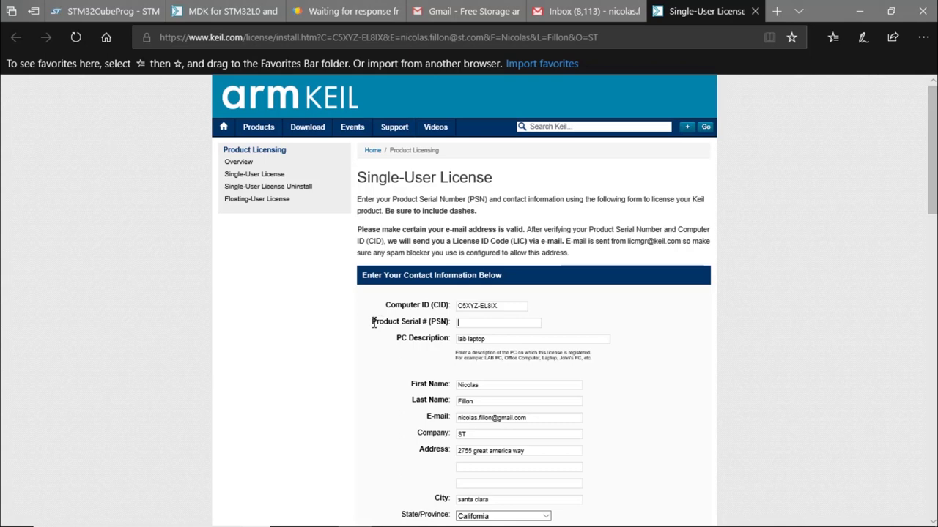
{"action": "left_click", "coordinate": [196, 11]}
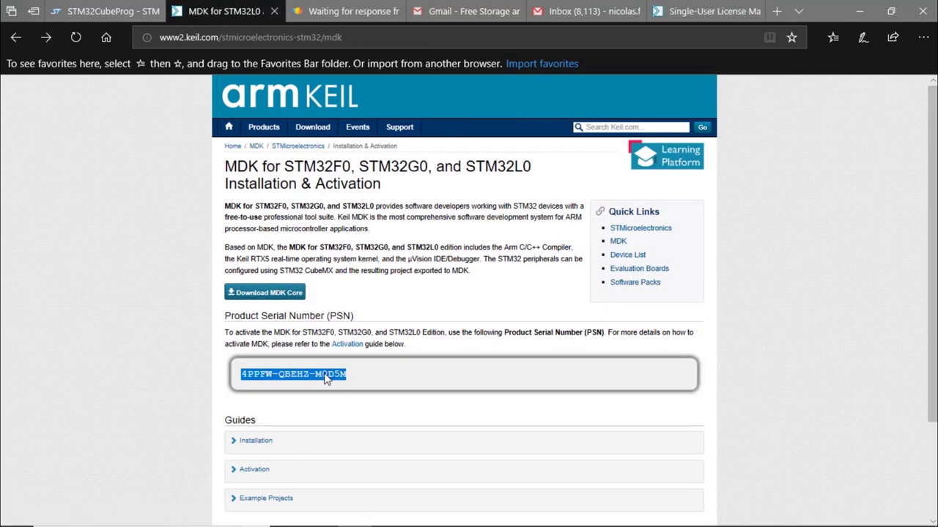
{"action": "left_click", "coordinate": [703, 11]}
{"action": "left_click", "coordinate": [464, 321]}
{"action": "key", "text": "ctrl+v"}
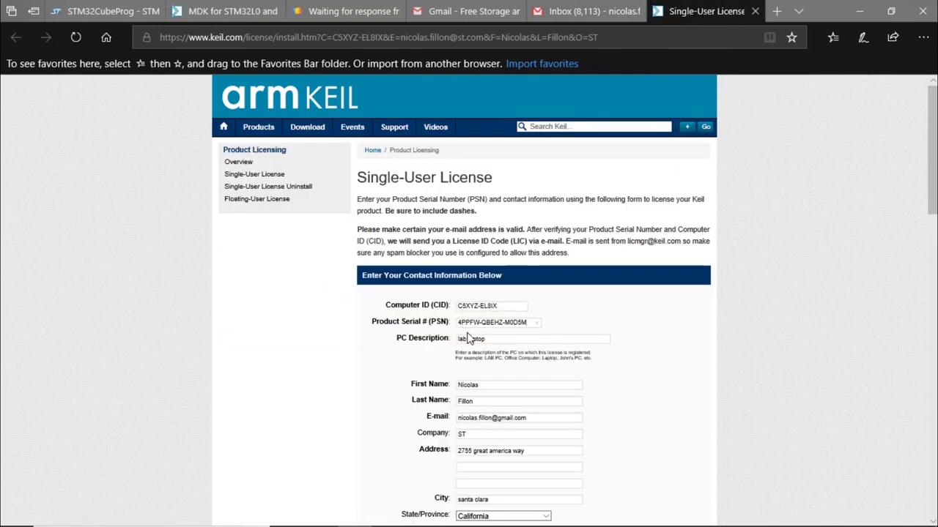
Step: Check the contact e-mail address on the Single-User License form and submit the license request
{"action": "left_click_drag", "start_coordinate": [537, 419], "coordinate": [454, 417]}
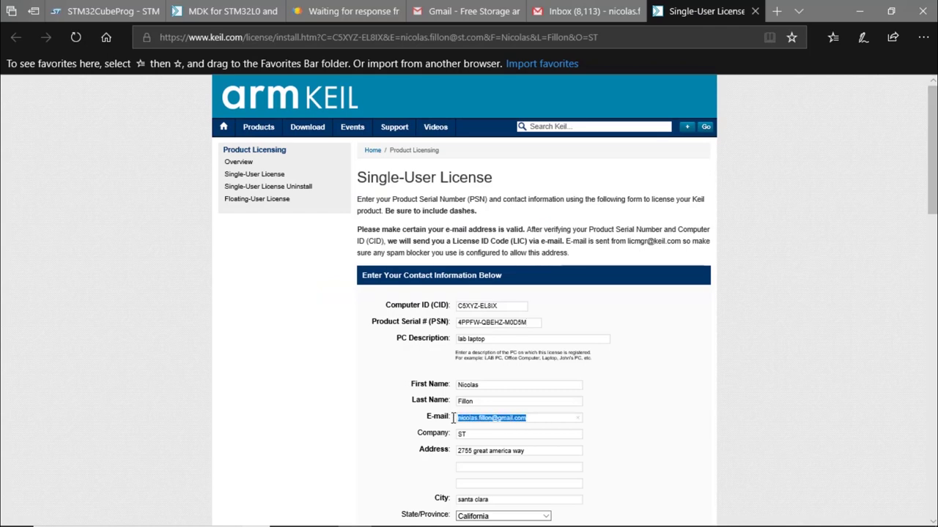
{"action": "left_click", "coordinate": [529, 419]}
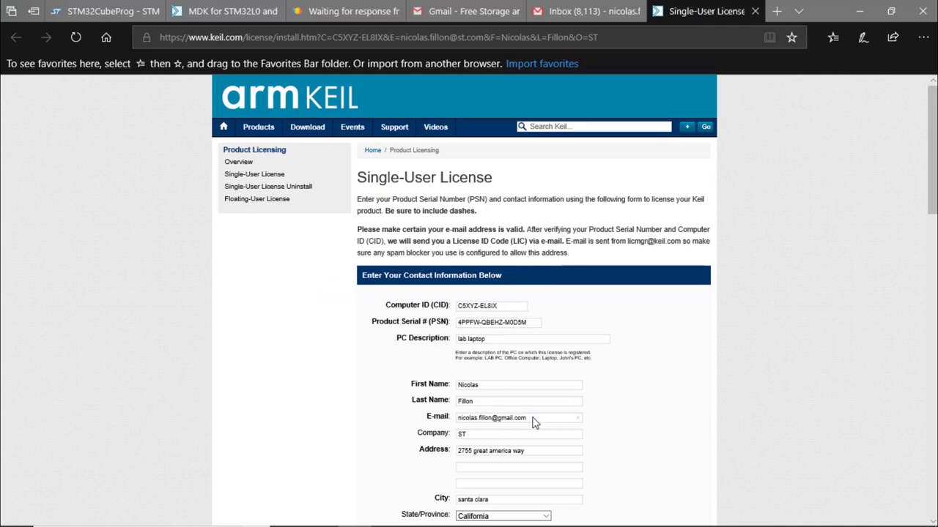
{"action": "double_click", "coordinate": [529, 418]}
{"action": "left_click", "coordinate": [529, 418]}
{"action": "left_click_drag", "start_coordinate": [515, 419], "coordinate": [457, 418]}
{"action": "left_click", "coordinate": [532, 420]}
{"action": "scroll", "coordinate": [658, 424], "scroll_direction": "down", "scroll_amount": 4}
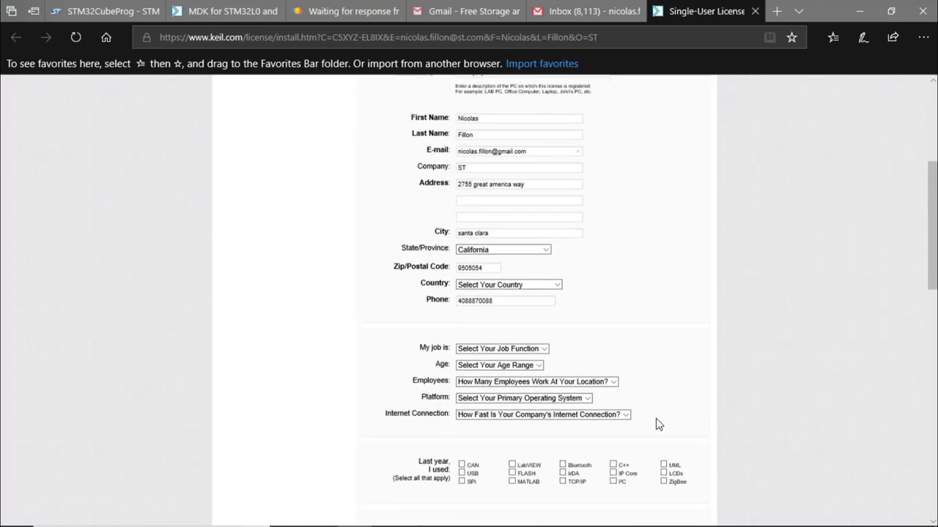
{"action": "scroll", "coordinate": [658, 425], "scroll_direction": "down", "scroll_amount": 12}
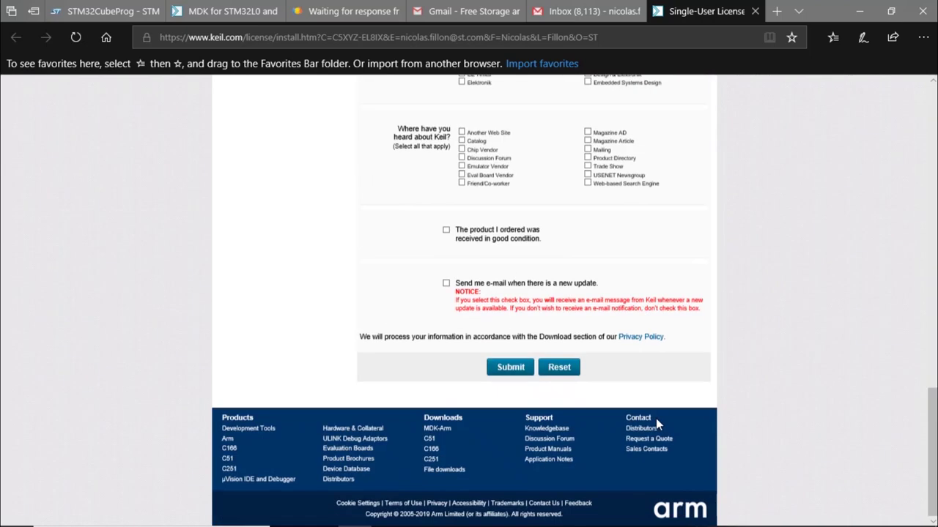
{"action": "left_click", "coordinate": [506, 370]}
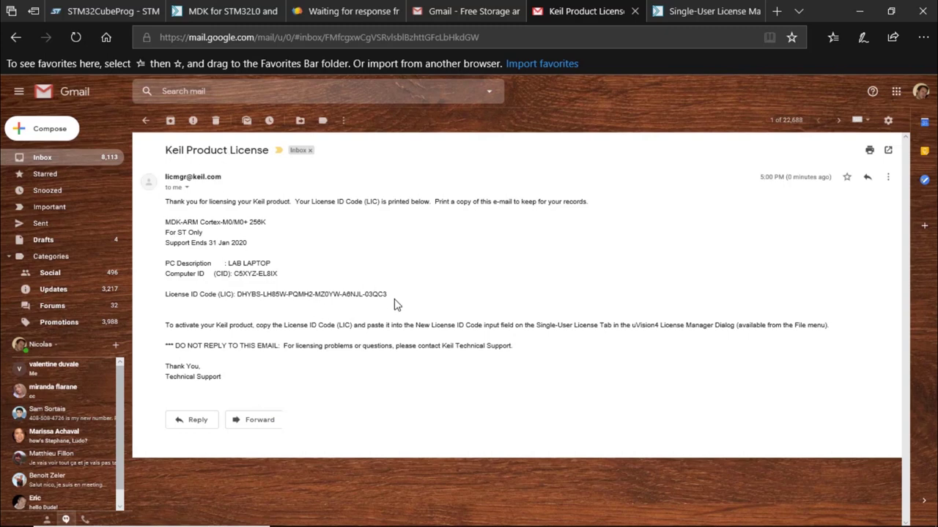
Step: Copy the License ID Code (LIC) from the Keil Product License e-mail and add it as a new license in uVision's License Management
{"action": "left_click_drag", "start_coordinate": [387, 294], "coordinate": [239, 297]}
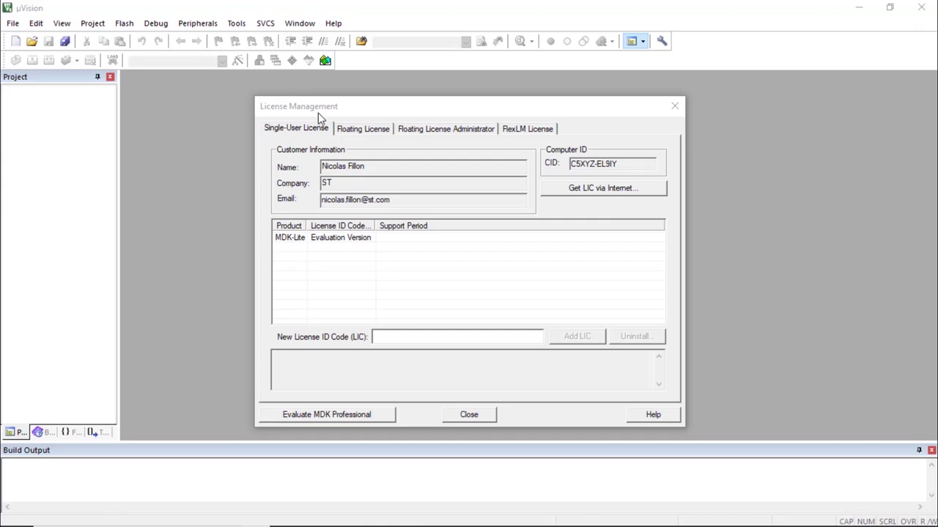
{"action": "left_click", "coordinate": [408, 338]}
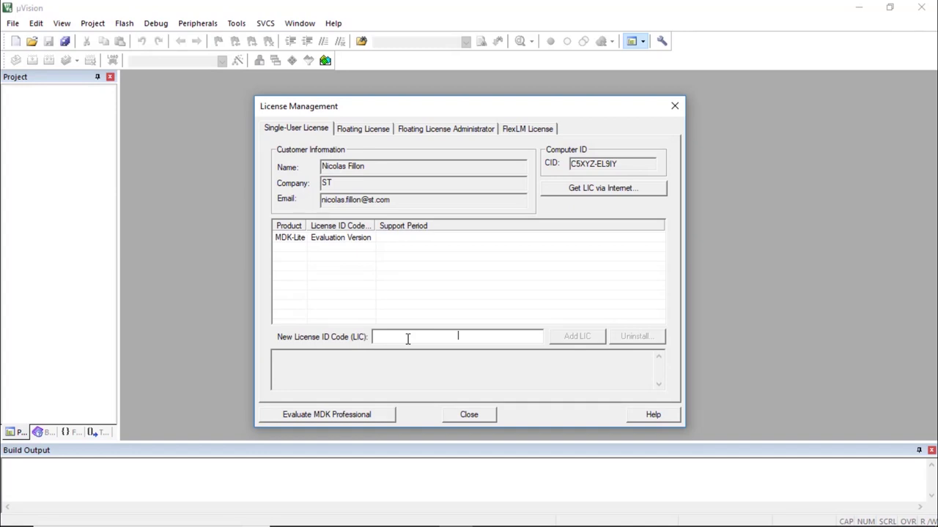
{"action": "key", "text": "ctrl+v"}
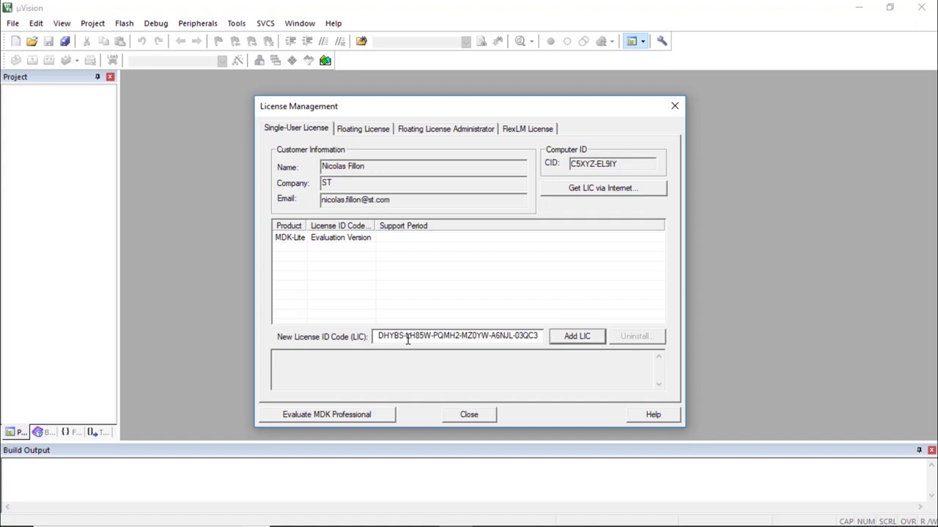
{"action": "left_click", "coordinate": [570, 338]}
{"action": "left_click", "coordinate": [518, 242]}
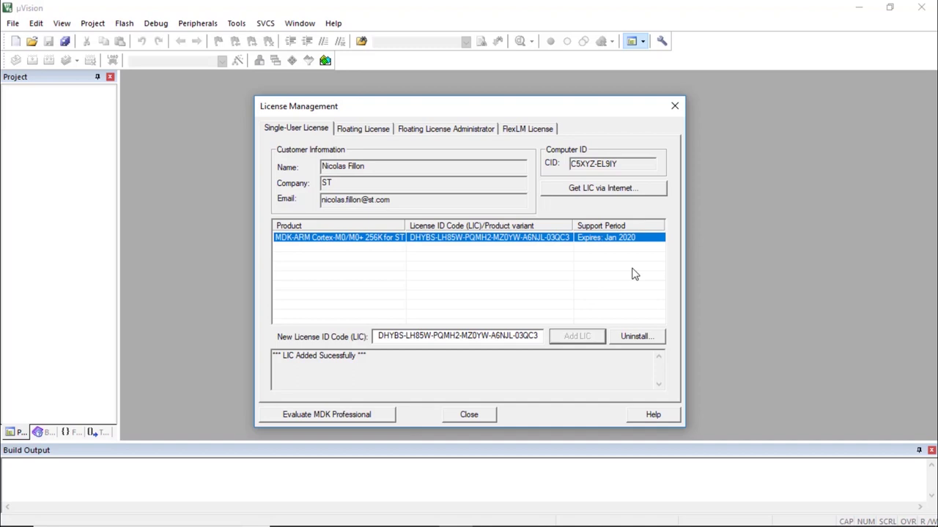
Step: Close License Management and exit uVision to return to the desktop
{"action": "left_click", "coordinate": [469, 415]}
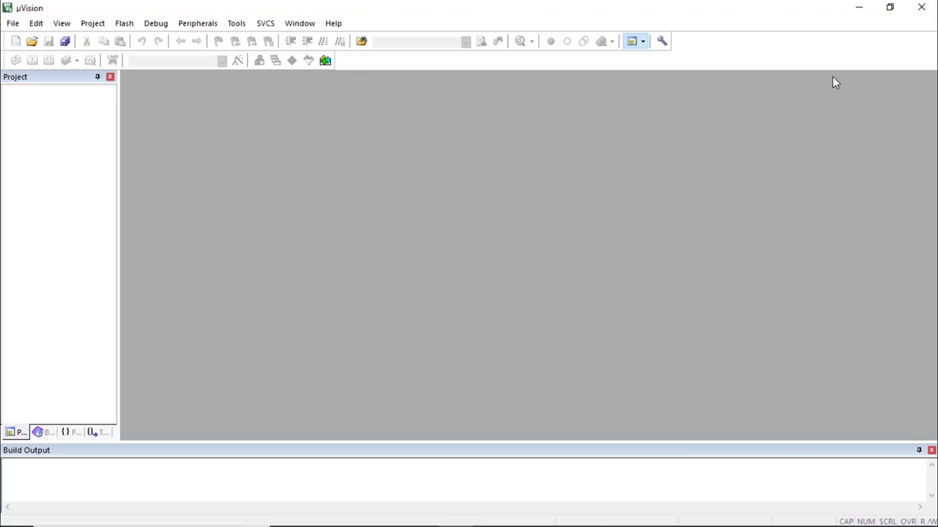
{"action": "left_click", "coordinate": [920, 7]}
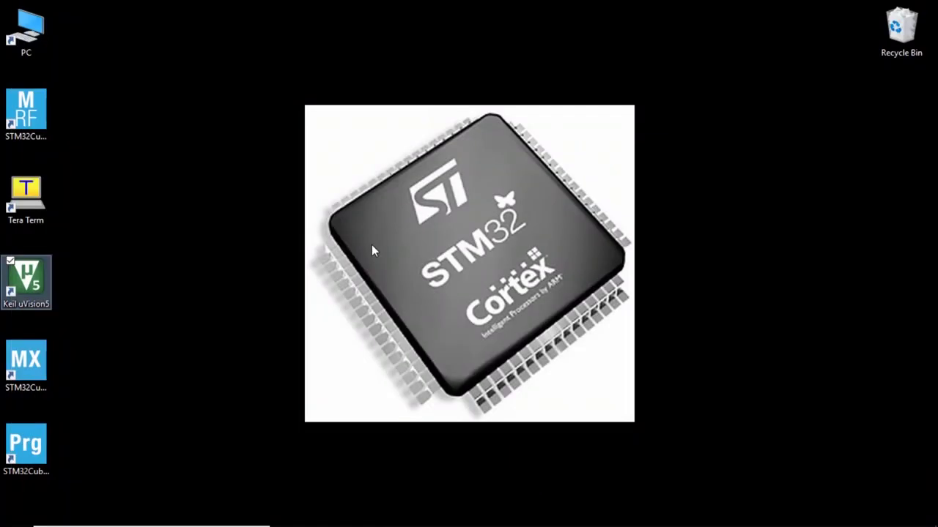
{"action": "left_click", "coordinate": [208, 248]}
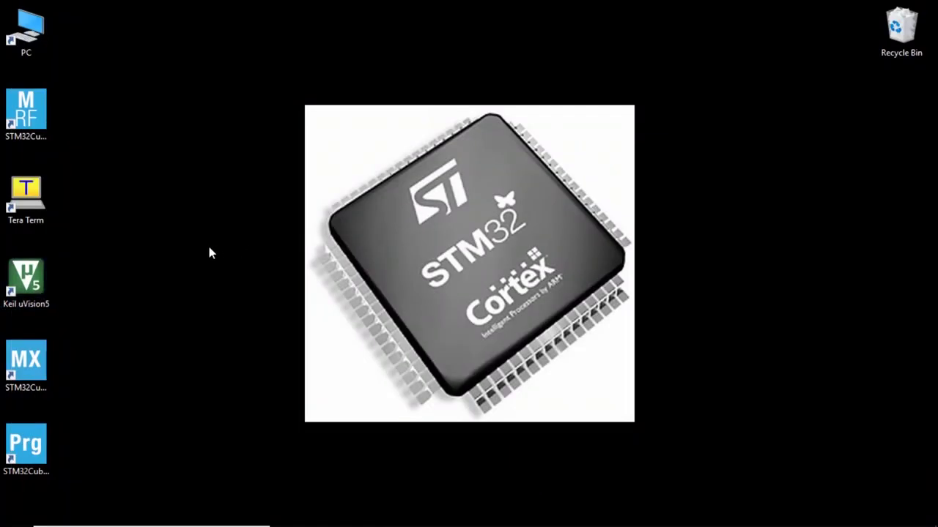